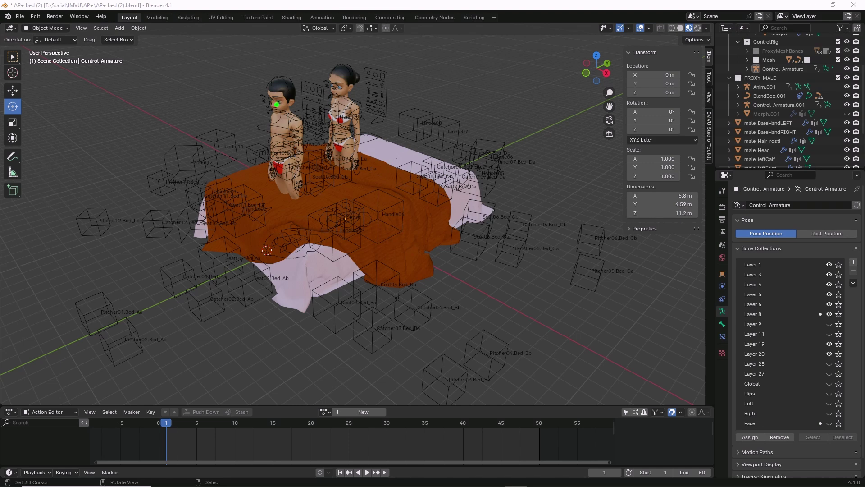
- Examine the two avatars and the seat, catcher, pitcher and handle empties arranged around the bed
mouse_move(330, 81)
left_mouse_down()
mouse_move(352, 59)
mouse_move(325, 82)
left_mouse_up()
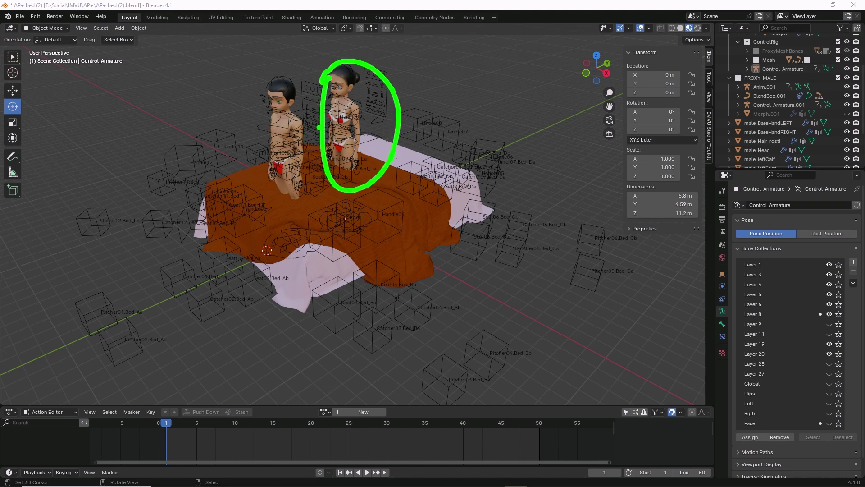
mouse_move(335, 186)
middle_mouse_down()
mouse_move(336, 203)
mouse_move(326, 203)
mouse_move(355, 204)
mouse_move(347, 209)
middle_mouse_up()
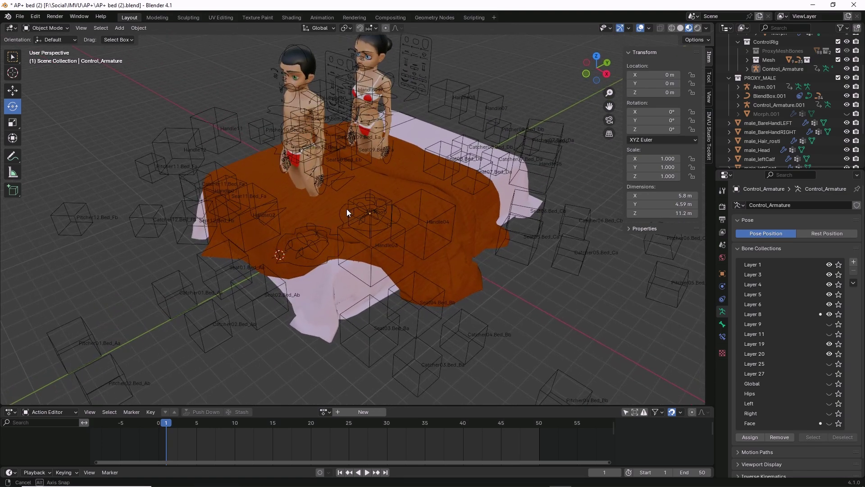
mouse_move(347, 209)
middle_mouse_down()
mouse_move(359, 233)
mouse_move(327, 255)
middle_mouse_up()
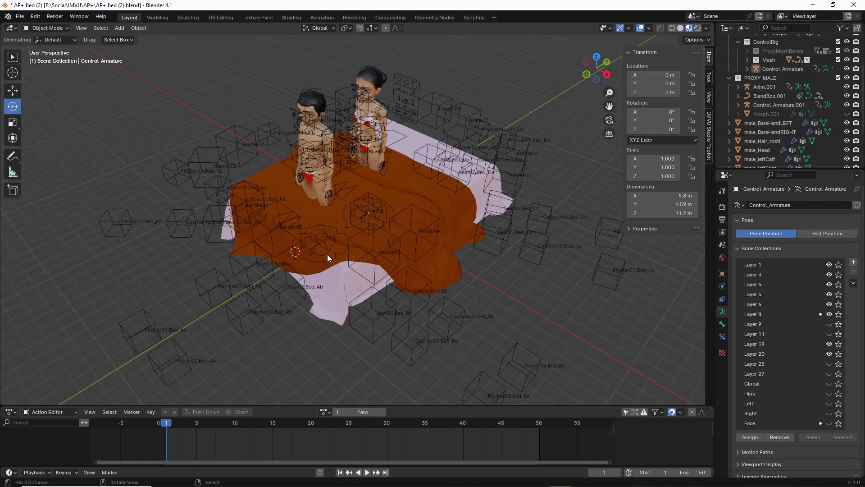
left_click_drag(254, 257, 233, 249)
mouse_move(223, 220)
left_mouse_down()
mouse_move(206, 214)
mouse_move(221, 173)
mouse_move(213, 190)
left_mouse_up()
mouse_move(244, 153)
left_mouse_down()
mouse_move(231, 157)
mouse_move(243, 142)
left_mouse_up()
mouse_move(355, 113)
left_mouse_down()
mouse_move(336, 129)
mouse_move(332, 119)
left_mouse_up()
mouse_move(399, 116)
left_mouse_down()
mouse_move(387, 133)
mouse_move(392, 119)
left_mouse_up()
left_click_drag(439, 129, 426, 150)
left_click_drag(488, 149, 500, 170)
mouse_move(503, 177)
left_mouse_down()
mouse_move(478, 227)
mouse_move(490, 224)
left_mouse_up()
left_click_drag(485, 234, 485, 256)
left_click_drag(441, 292, 409, 313)
left_click_drag(394, 305, 378, 319)
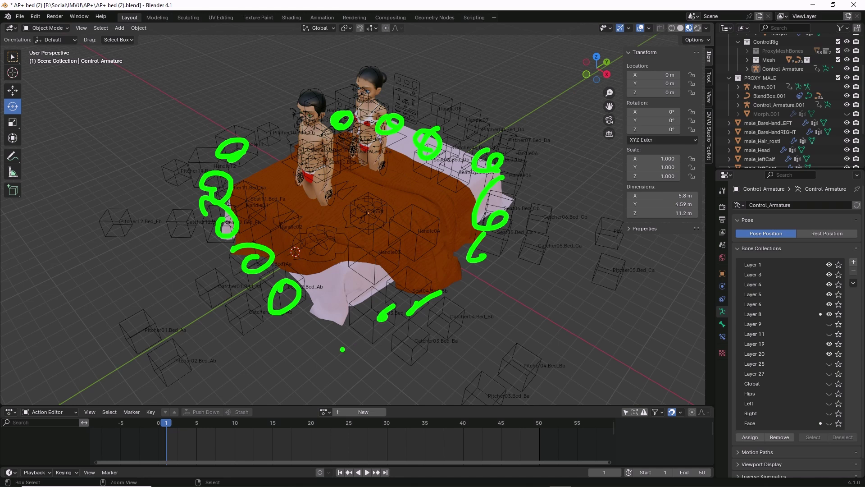
key("Escape")
mouse_move(334, 331)
middle_mouse_down()
mouse_move(329, 320)
mouse_move(370, 294)
middle_mouse_up()
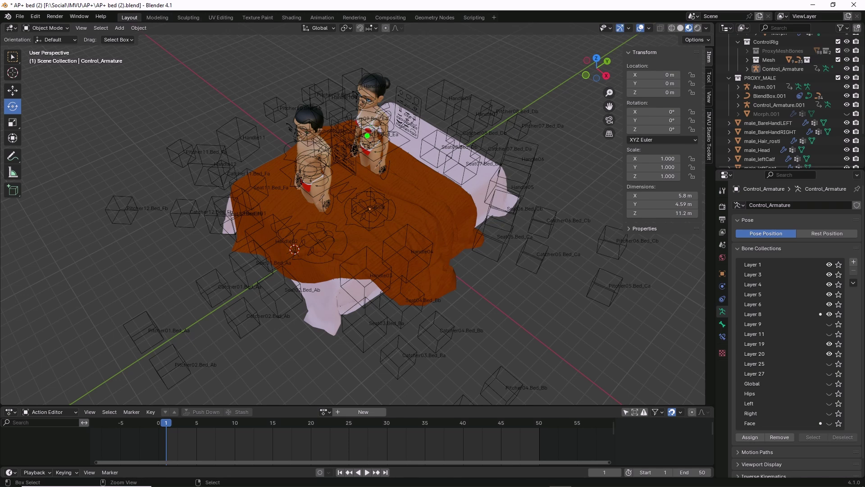
left_click_drag(368, 135, 364, 117)
mouse_move(386, 322)
left_mouse_down()
mouse_move(408, 289)
mouse_move(364, 299)
left_mouse_up()
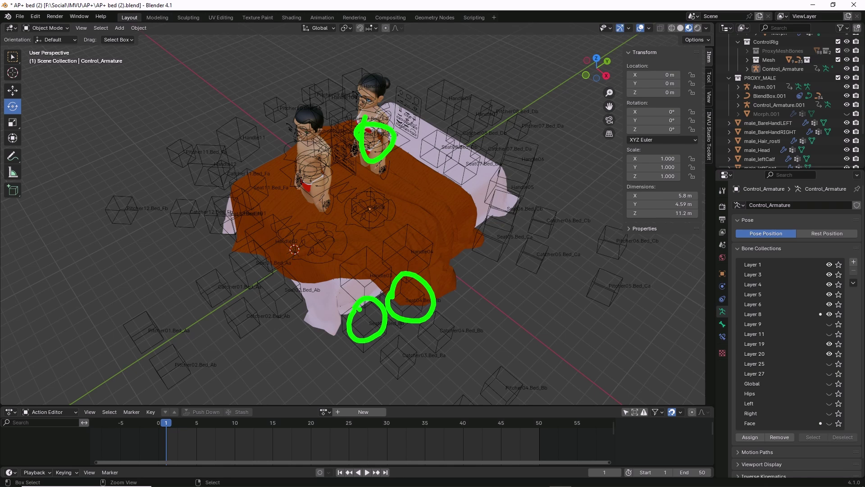
key("Escape")
middle_click_drag(374, 308, 369, 300)
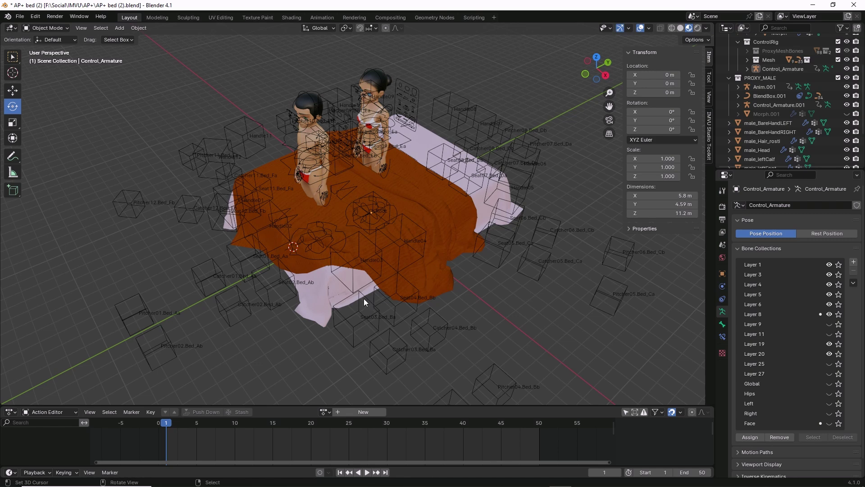
mouse_move(363, 186)
left_mouse_down()
mouse_move(350, 189)
mouse_move(363, 196)
left_mouse_up()
left_click_drag(366, 96, 370, 96)
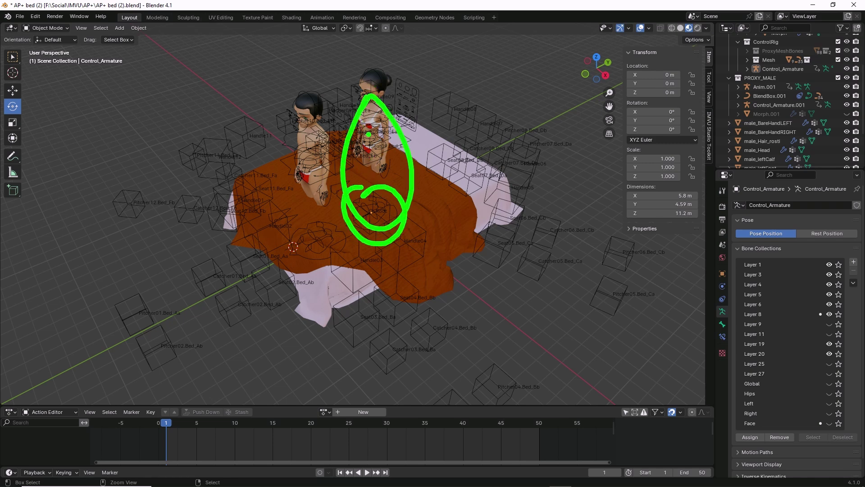
key("Escape")
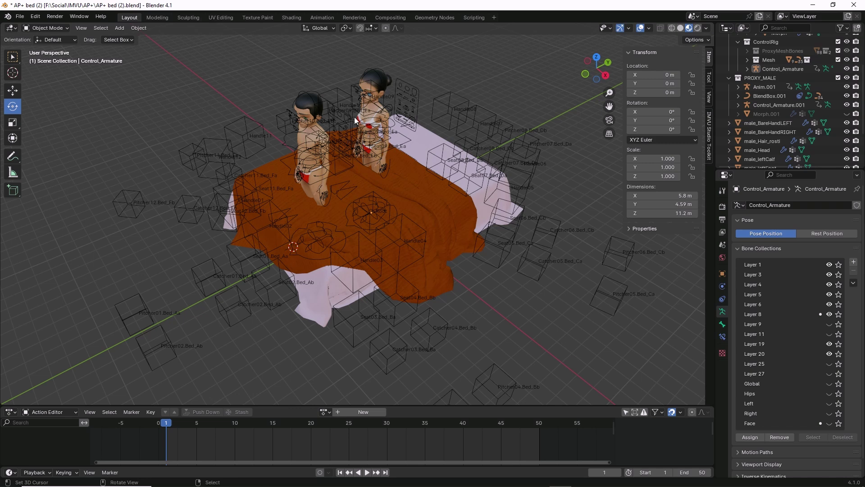
middle_click_drag(431, 239, 431, 240)
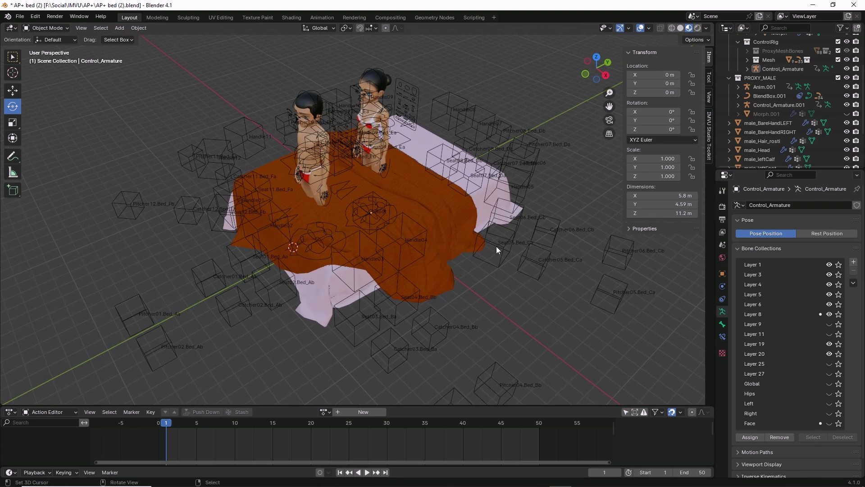
- Select individual empties around the bed in turn, including Catcher02.Bed_Ab and finally Seat01.Bed_Aa
left_click(433, 216)
right_click(324, 311)
right_click(252, 305)
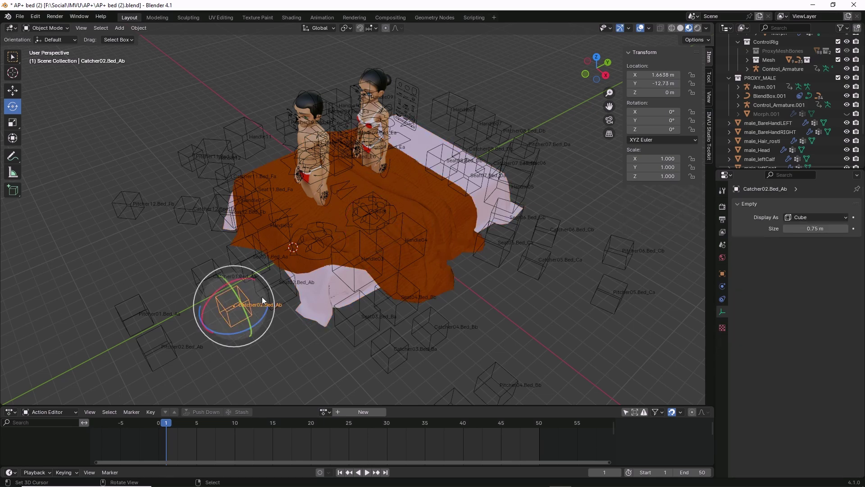
right_click(268, 286)
right_click(250, 266)
mouse_move(328, 291)
middle_mouse_down()
mouse_move(400, 298)
mouse_move(337, 298)
middle_mouse_up()
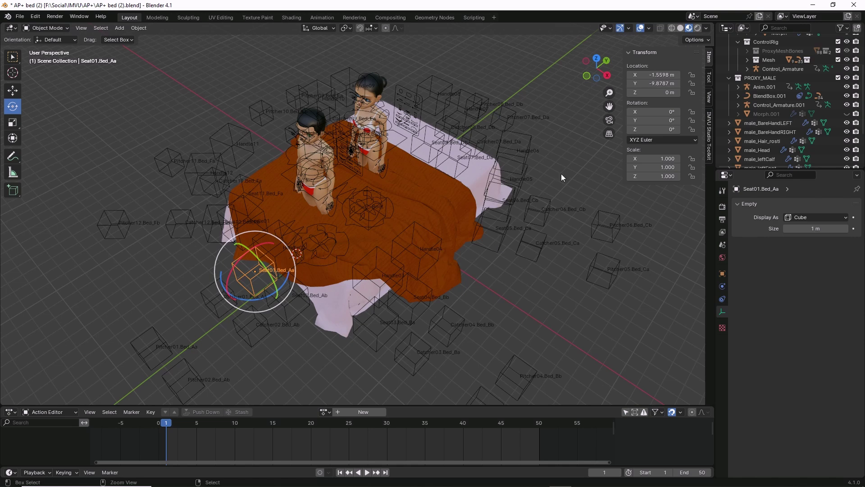
- Show the IMVU Studio Toolkit and examine its Animation Tool options
left_click(707, 136)
left_click_drag(661, 109, 675, 108)
left_click_drag(616, 120, 436, 123)
mouse_move(367, 75)
left_mouse_down()
mouse_move(342, 180)
mouse_move(350, 103)
left_mouse_up()
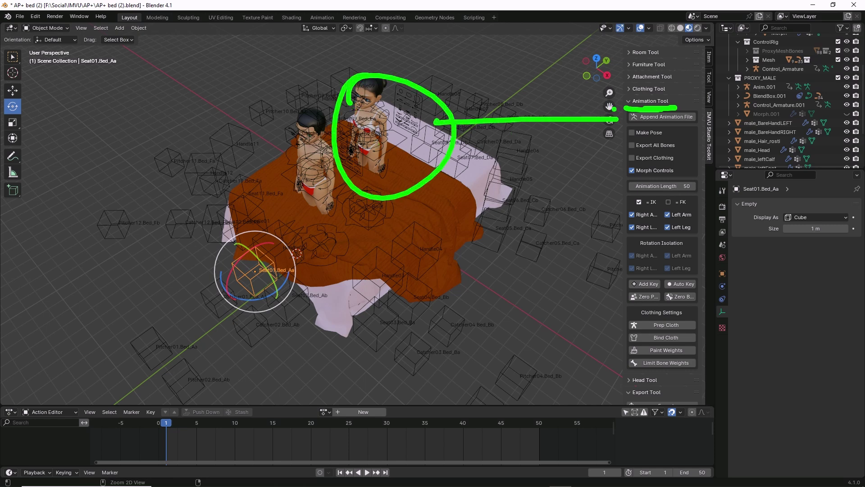
left_click_drag(631, 109, 622, 110)
key("Escape")
left_click(20, 16)
left_click_drag(27, 131, 51, 132)
key("Escape")
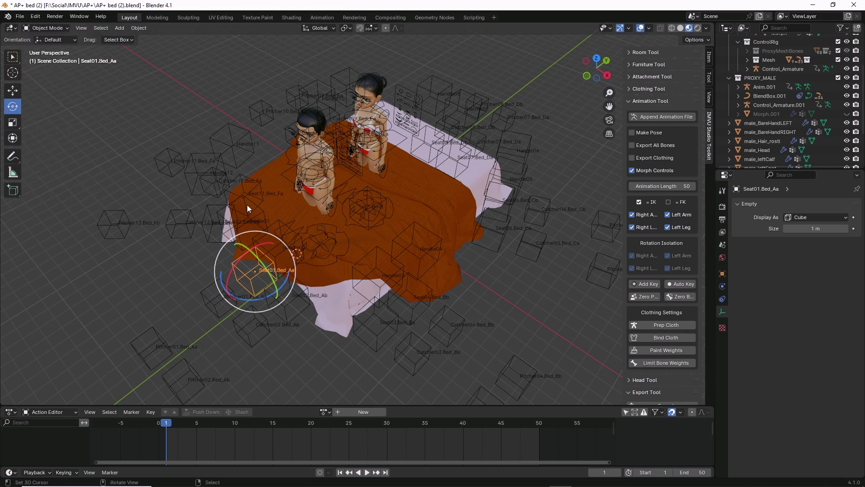
left_click_drag(226, 216, 250, 212)
mouse_move(202, 169)
left_mouse_down()
mouse_move(199, 188)
mouse_move(223, 160)
mouse_move(349, 130)
mouse_move(520, 180)
mouse_move(388, 334)
left_mouse_up()
left_click_drag(376, 327, 256, 250)
key("Escape")
middle_click_drag(374, 302, 369, 285)
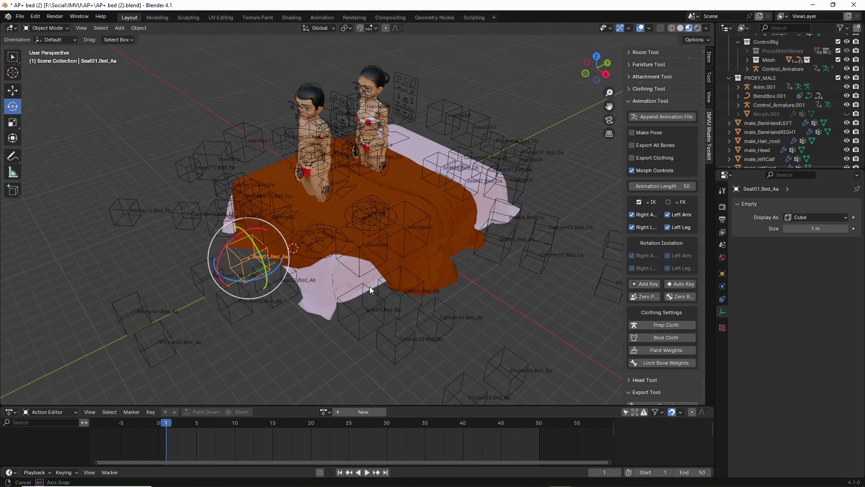
mouse_move(476, 124)
left_mouse_down()
mouse_move(580, 118)
mouse_move(576, 136)
left_mouse_up()
left_click_drag(621, 103, 622, 253)
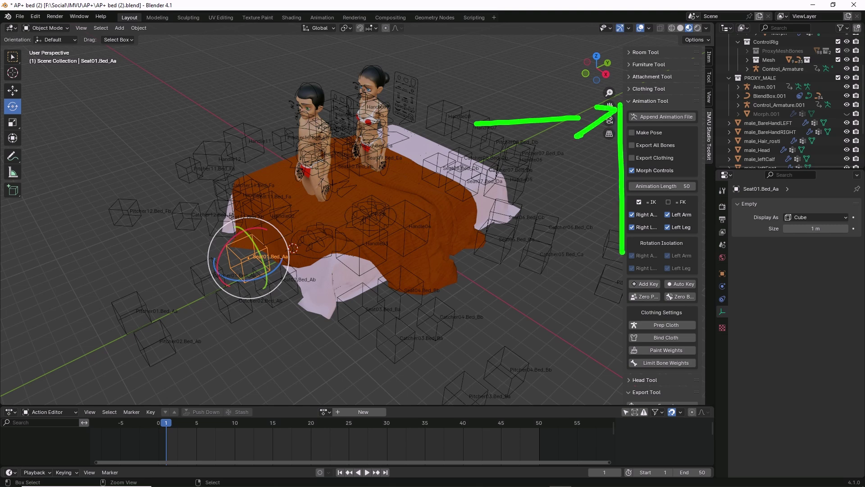
key("Escape")
middle_click_drag(367, 255, 367, 264)
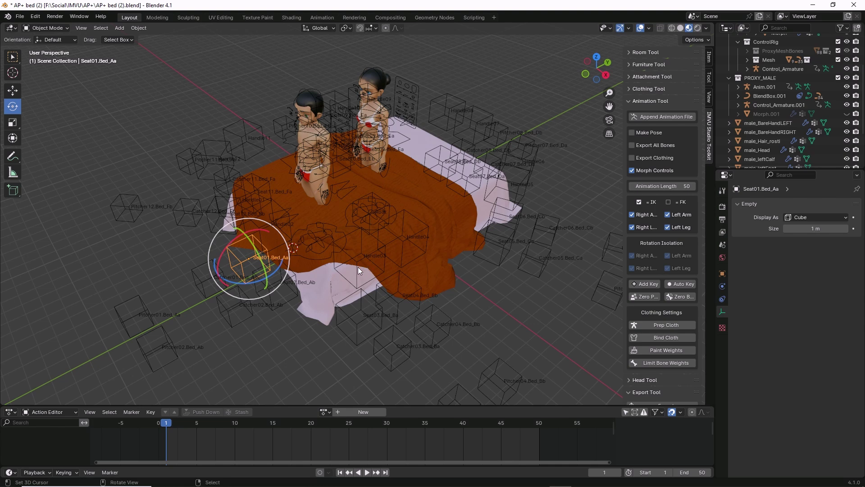
middle_click_drag(359, 264, 361, 262)
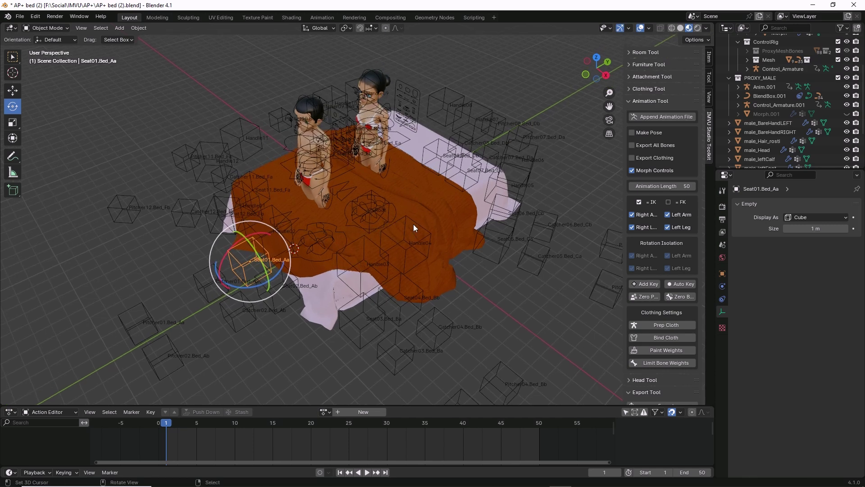
key("ctrl+s")
left_click_drag(250, 130, 234, 223)
mouse_move(180, 252)
left_mouse_down()
mouse_move(233, 318)
mouse_move(400, 325)
left_mouse_up()
left_click_drag(359, 320, 459, 311)
left_click_drag(432, 345, 575, 286)
left_click_drag(539, 244, 466, 106)
left_click_drag(366, 93, 363, 109)
left_click(403, 193)
left_click_drag(403, 193, 351, 188)
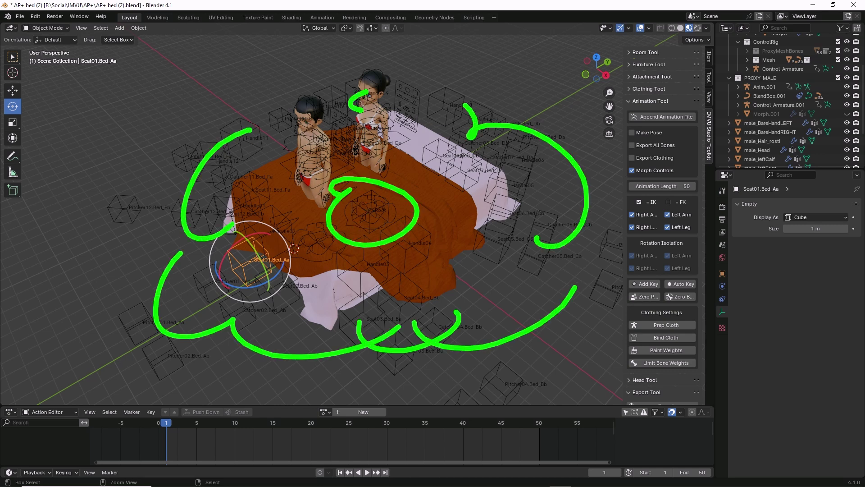
left_click_drag(319, 163, 459, 277)
left_click_drag(306, 241, 453, 179)
left_click(389, 233)
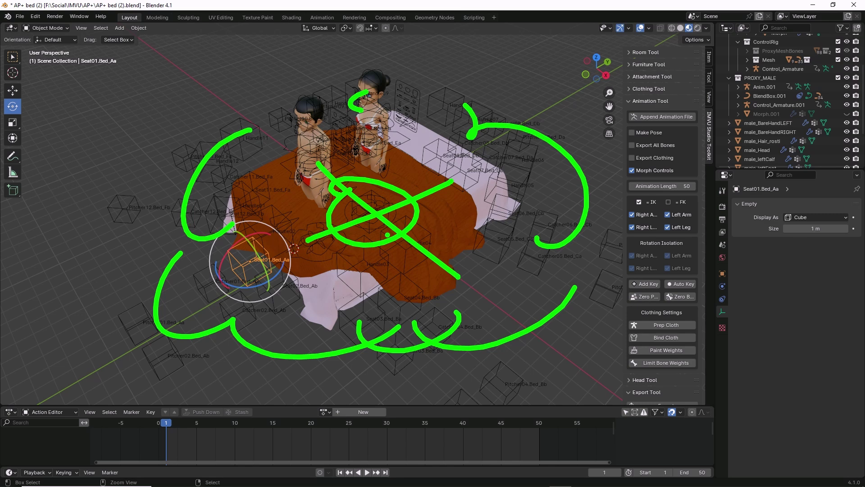
key("Escape")
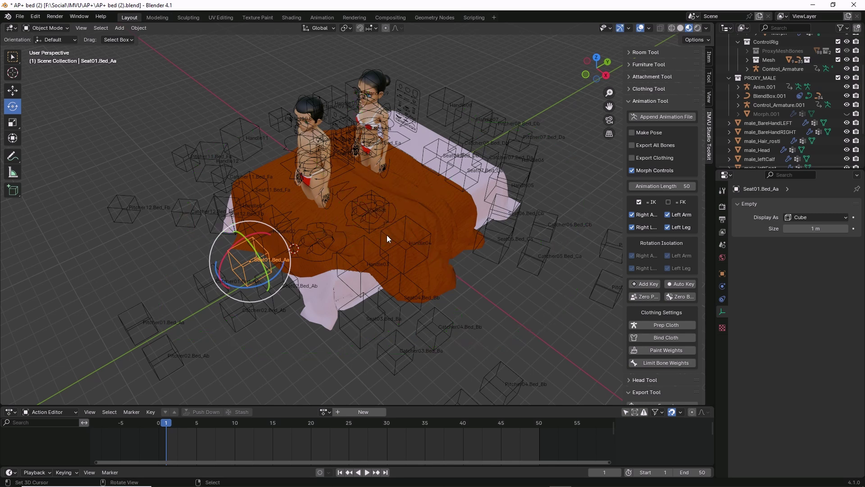
- Select Seat08, Seat07, their neighbouring handle empties, the bottom sheet mesh and Seat06.Bed_Cb together, with Root as the active object
mouse_move(384, 231)
middle_mouse_down()
mouse_move(391, 246)
mouse_move(381, 247)
middle_mouse_up()
scroll(383, 261, "up", 1)
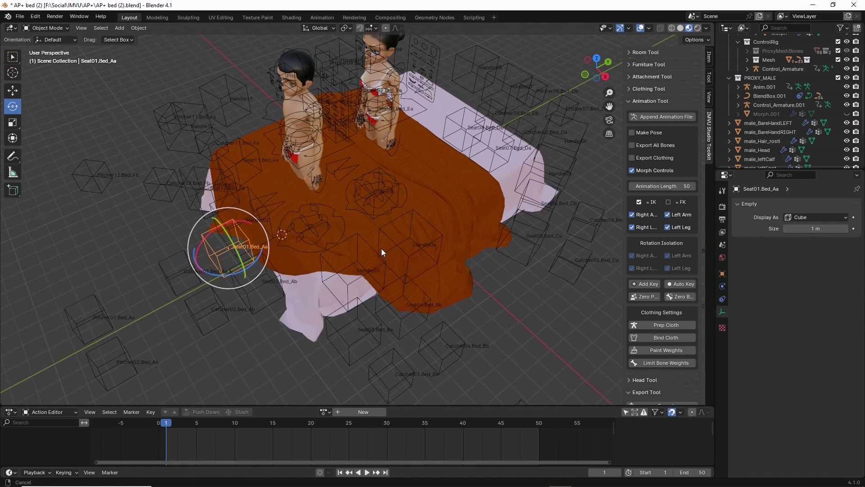
left_click(500, 138)
right_click(467, 134)
right_click(489, 150, "shift")
right_click(556, 145, "shift")
right_click(545, 174, "shift")
right_click(519, 198, "shift")
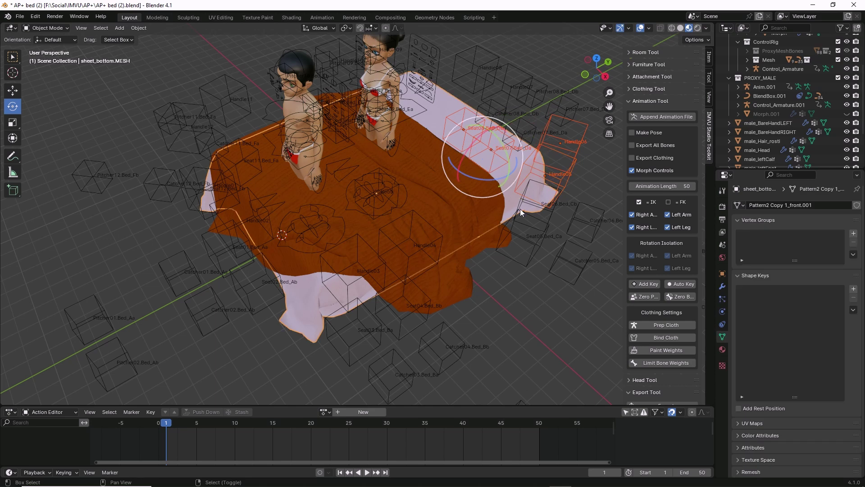
right_click(523, 201, "shift")
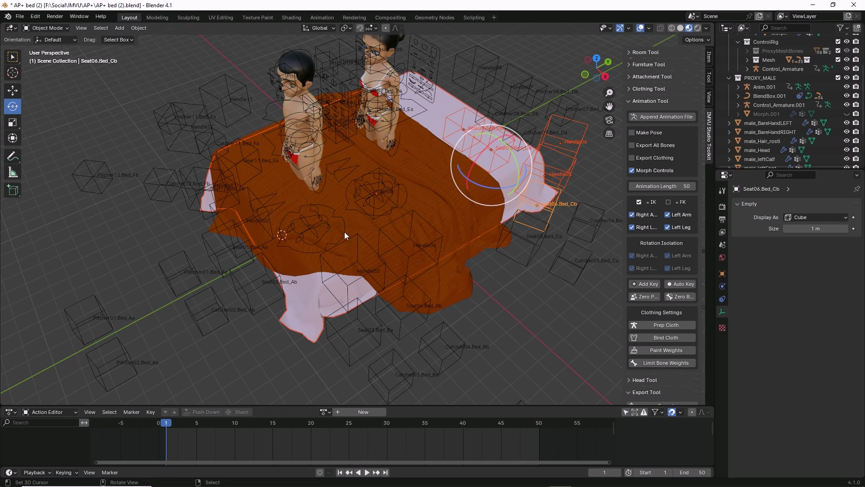
scroll(346, 231, "up", 3)
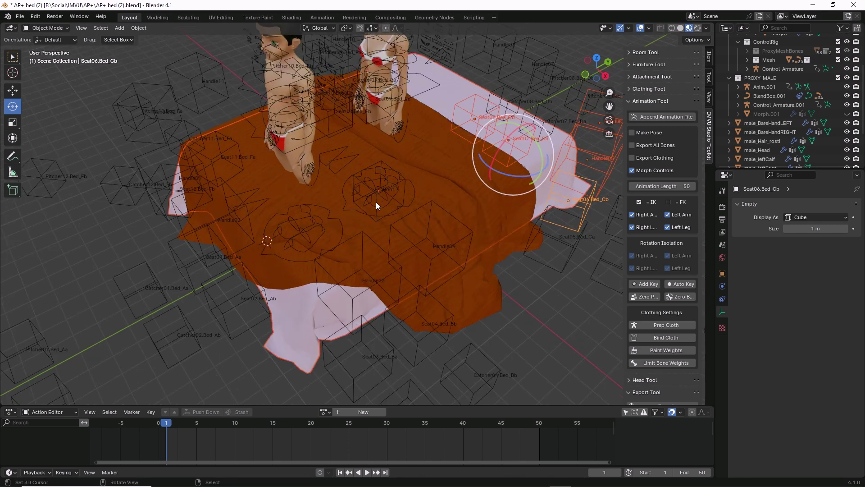
left_click(377, 198, "shift")
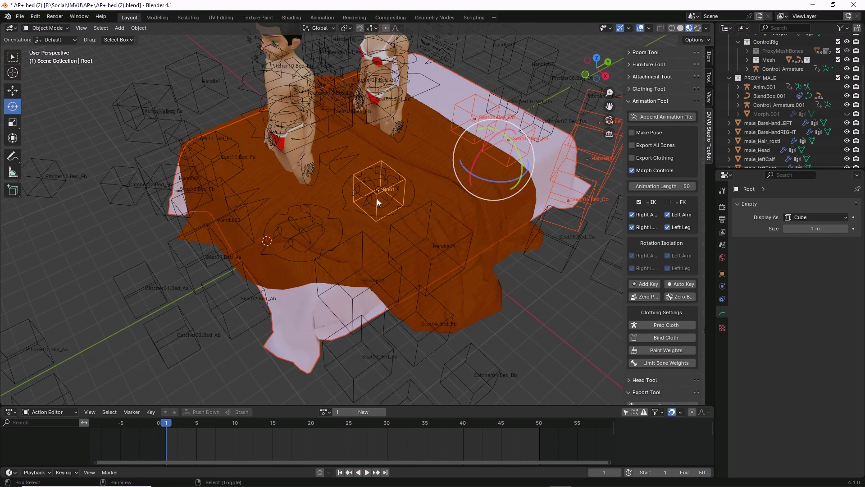
- Review the parenting options for the selected objects with Root active, without applying any of them
key("ctrl+2")
left_click_drag(378, 155, 366, 166)
key("Escape")
left_click(139, 28)
mouse_move(147, 185)
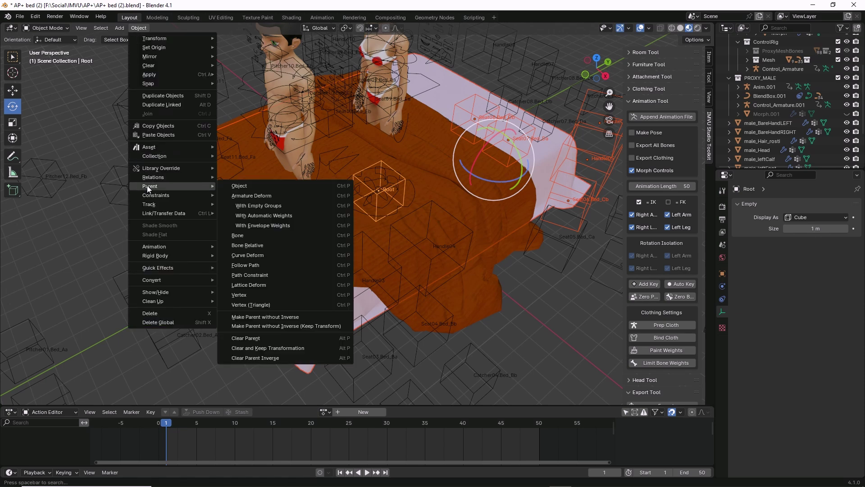
key("ctrl+2")
left_click_drag(231, 196, 261, 196)
left_click_drag(140, 197, 168, 196)
left_click_drag(140, 39, 153, 37)
mouse_move(571, 135)
left_mouse_down()
mouse_move(438, 176)
mouse_move(443, 183)
left_mouse_up()
mouse_move(366, 172)
left_mouse_down()
mouse_move(368, 210)
mouse_move(353, 173)
left_mouse_up()
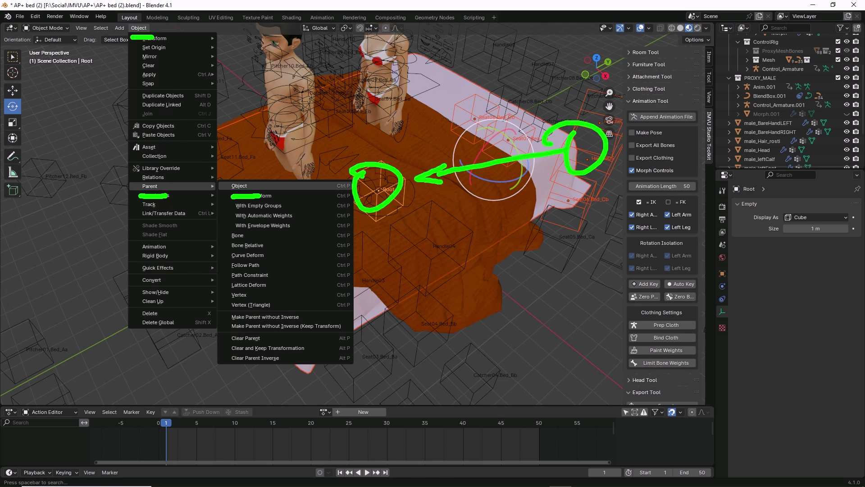
key("Escape")
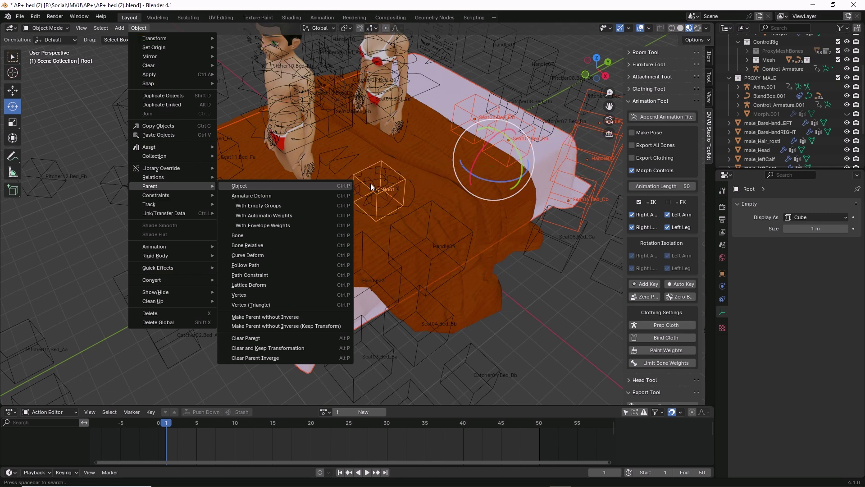
key("Escape")
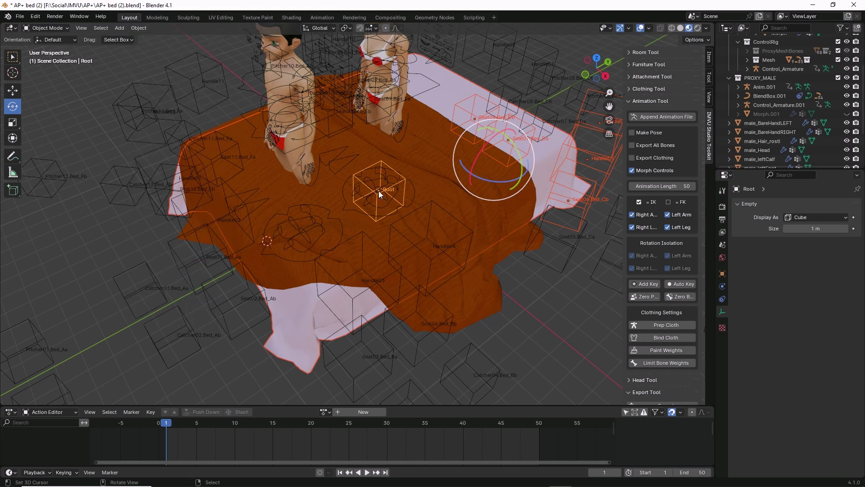
- Try a free rotation of the Root empty to check that the bed and its empties follow, and undo the rotation
middle_click_drag(378, 190, 374, 204)
left_click(354, 205)
left_click(350, 212)
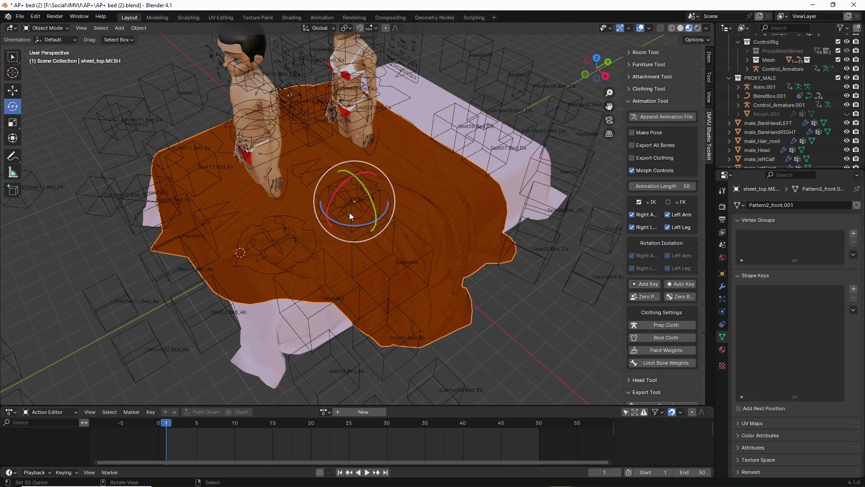
left_click_drag(349, 212, 362, 224)
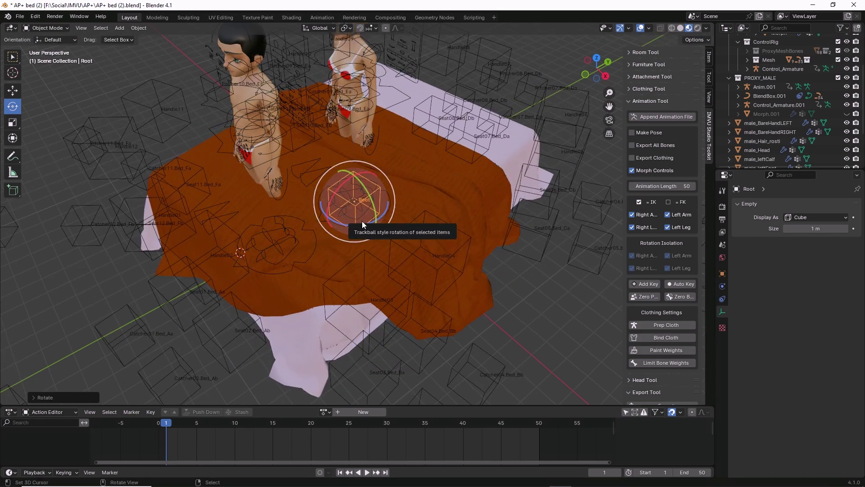
left_click(36, 19)
- View the bed and its empties from directly above, with the Root empty selected
left_click_drag(332, 200, 335, 228)
middle_click_drag(335, 264, 340, 237, "shift")
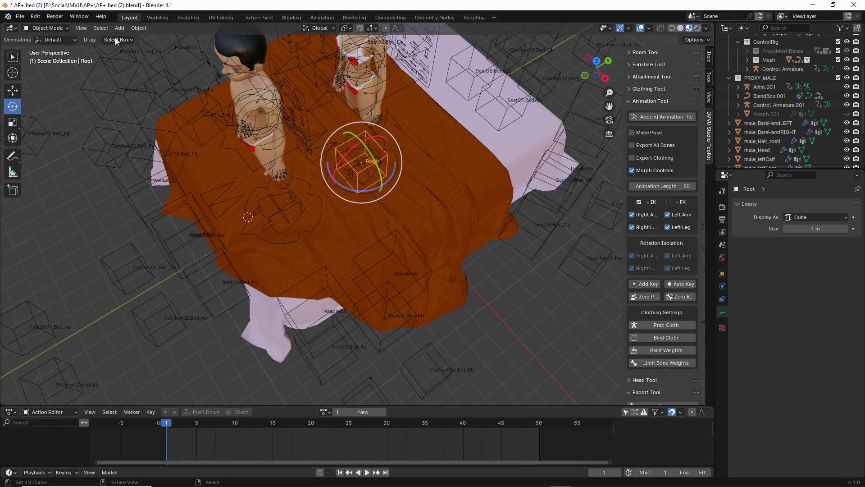
left_click(81, 28)
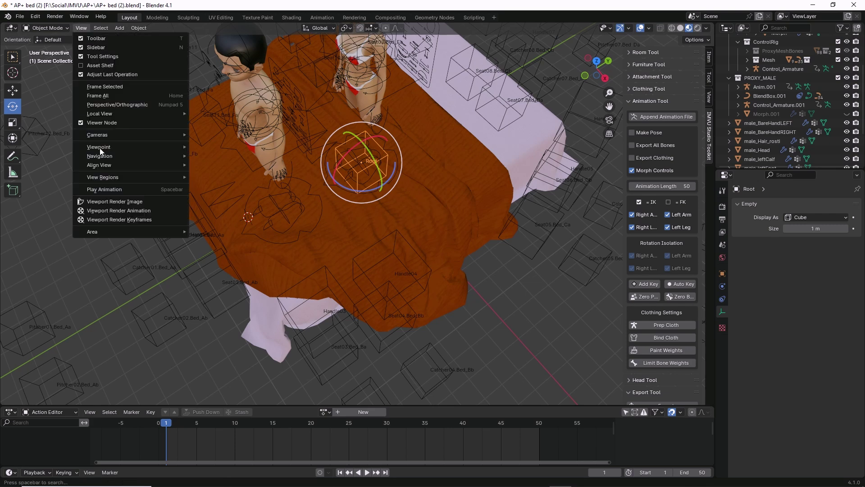
mouse_move(100, 147)
mouse_move(286, 168)
left_mouse_down()
mouse_move(302, 176)
mouse_move(323, 168)
left_mouse_up()
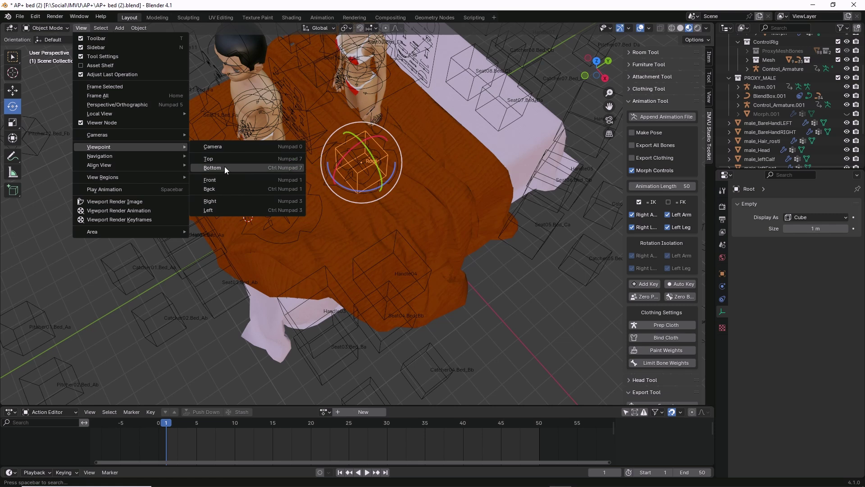
left_click(240, 159)
scroll(299, 219, "down", 1)
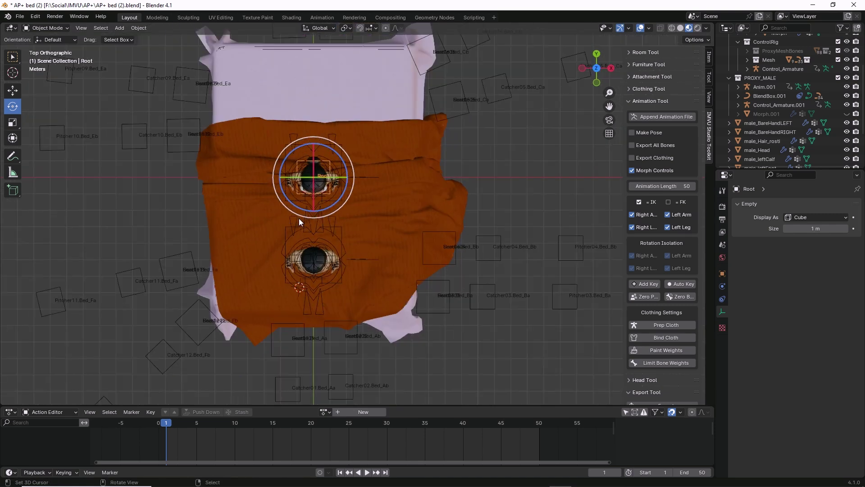
middle_click_drag(299, 218, 267, 149, "shift")
- Examine how the Bed_Bb and Bed_Ba seat, Catcher and Pitcher empties line up and face away from the bed relative to Root
key("ctrl+2")
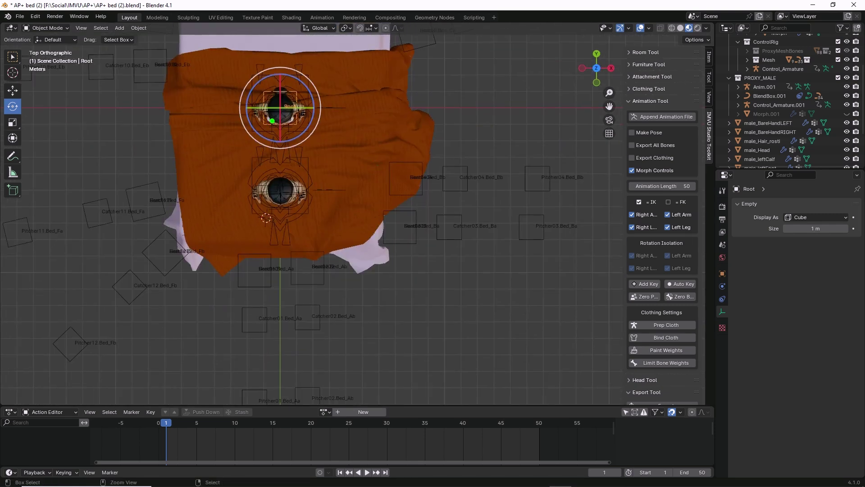
mouse_move(400, 161)
left_mouse_down()
mouse_move(448, 178)
mouse_move(393, 158)
left_mouse_up()
mouse_move(281, 102)
left_mouse_down()
mouse_move(261, 91)
mouse_move(269, 93)
left_mouse_up()
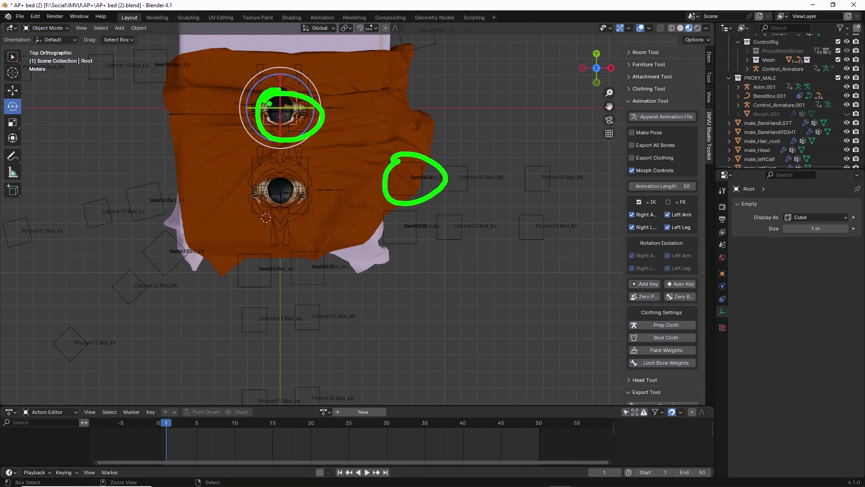
left_click_drag(460, 180, 522, 180)
left_click_drag(502, 162, 515, 194)
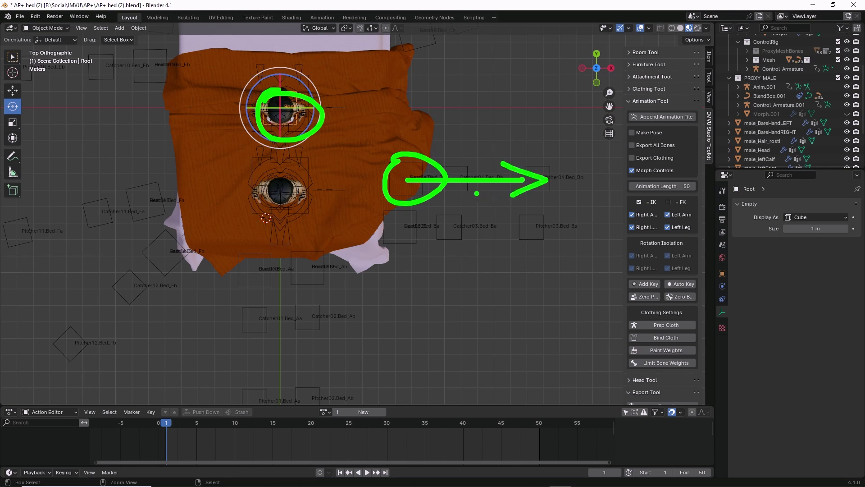
mouse_move(353, 156)
left_mouse_down()
mouse_move(342, 189)
mouse_move(345, 180)
left_mouse_up()
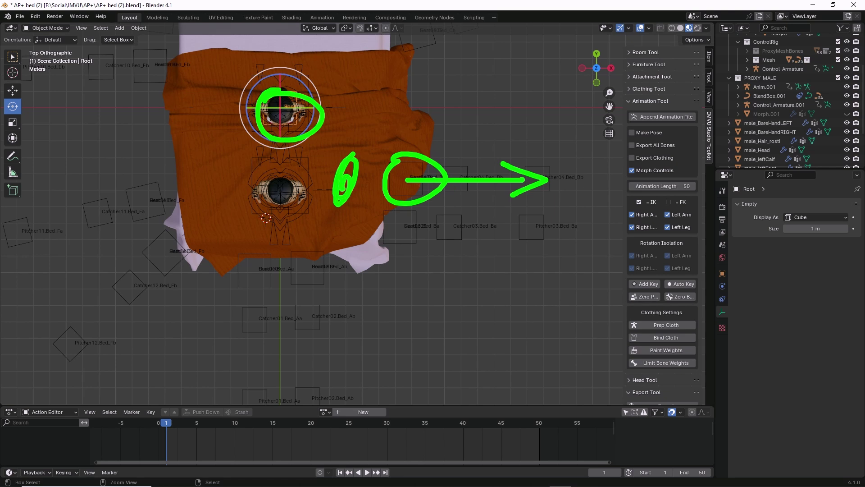
mouse_move(396, 161)
left_mouse_down()
mouse_move(431, 166)
mouse_move(385, 206)
mouse_move(393, 166)
left_mouse_up()
mouse_move(465, 173)
left_mouse_down()
mouse_move(459, 163)
mouse_move(473, 191)
mouse_move(456, 158)
left_mouse_up()
mouse_move(514, 183)
left_mouse_down()
mouse_move(548, 178)
mouse_move(530, 159)
left_mouse_up()
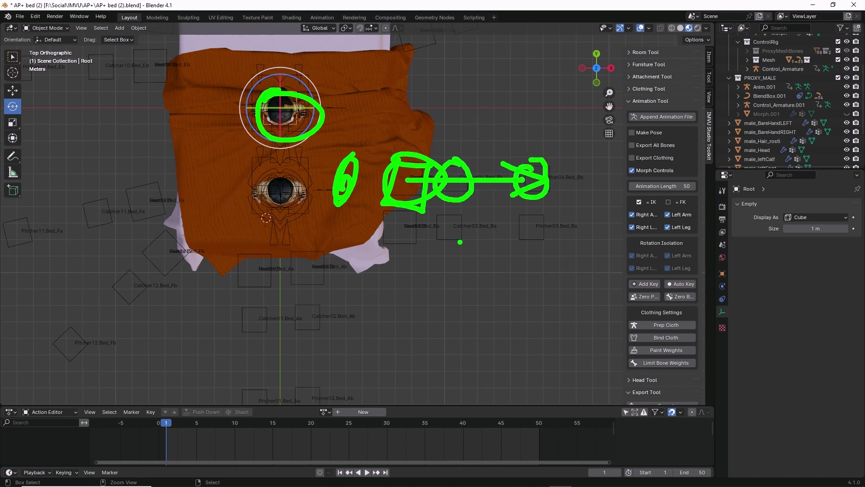
mouse_move(431, 229)
left_mouse_down()
mouse_move(542, 231)
mouse_move(520, 244)
left_mouse_up()
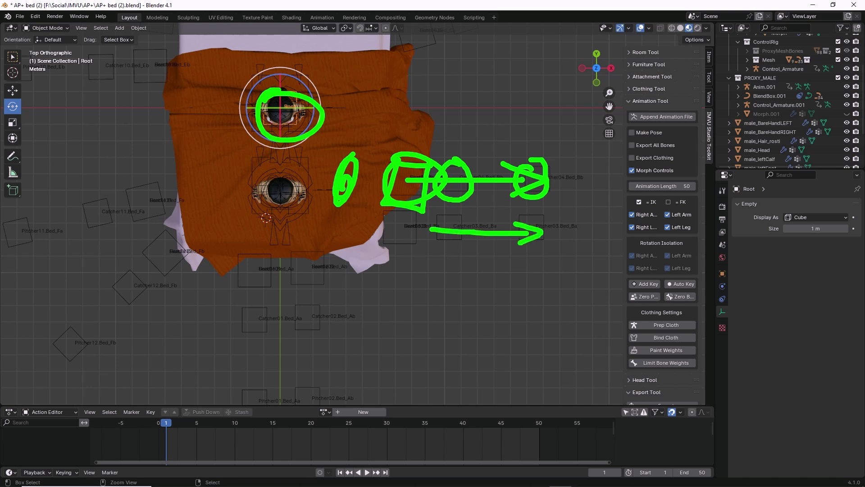
mouse_move(413, 223)
left_mouse_down()
mouse_move(378, 243)
mouse_move(407, 223)
left_mouse_up()
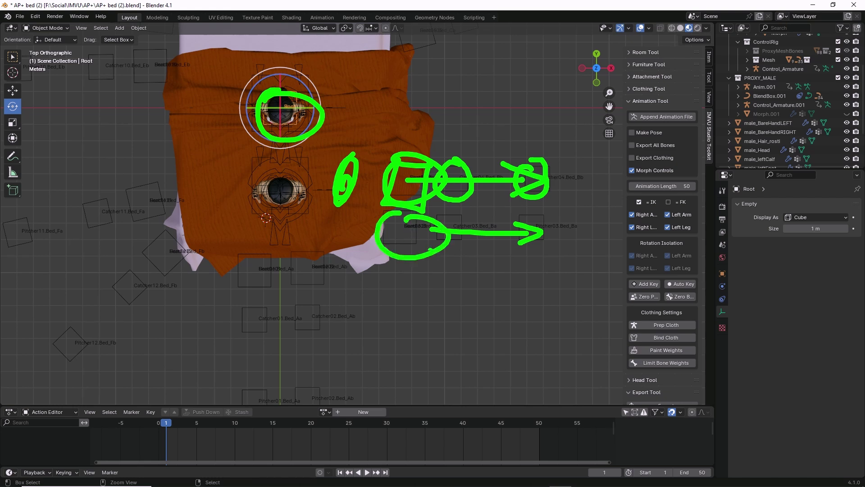
left_click_drag(422, 265, 521, 270)
mouse_move(504, 257)
left_mouse_down()
mouse_move(521, 266)
mouse_move(512, 294)
left_mouse_up()
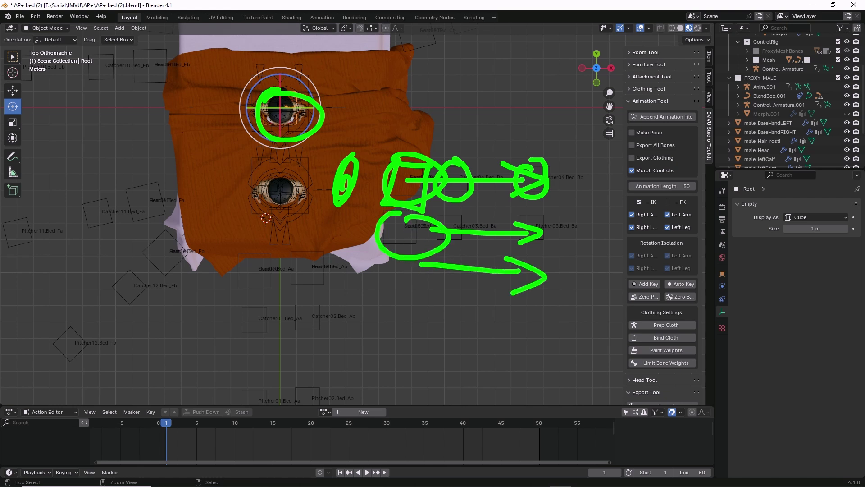
key("Escape")
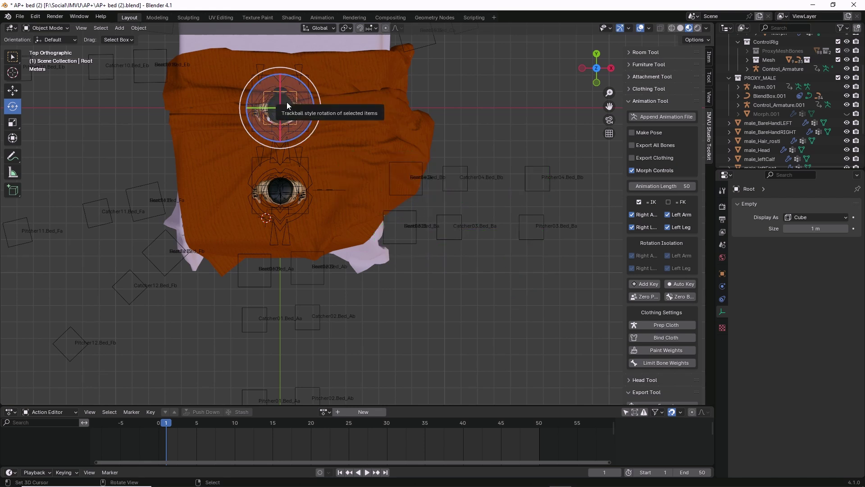
mouse_move(267, 104)
left_mouse_down()
mouse_move(309, 78)
mouse_move(264, 88)
left_mouse_up()
key("Escape")
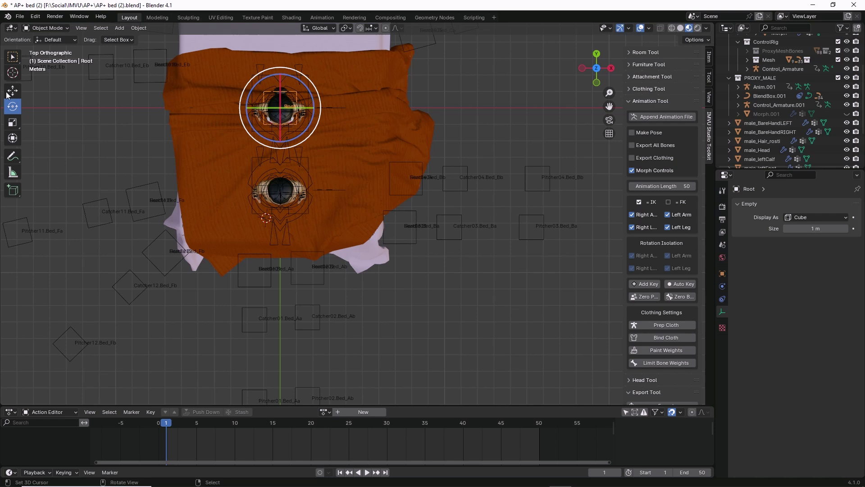
- Try moving the Root empty and rotating it a quarter turn to bring Seat04.Bed_Bb to the female avatar, facing the male avatar
left_click(13, 92)
left_click_drag(300, 90, 174, 401)
middle_click_drag(310, 261, 354, 394, "shift")
left_click(13, 107)
left_click_drag(215, 160, 218, 203)
left_click(13, 90)
left_click_drag(217, 156, 413, 97)
- Select Handle03 and examine its placement beside the female avatar standing at the Bed_Bb seat
scroll(333, 235, "up", 5)
middle_click_drag(329, 233, 369, 198, "shift")
left_click(253, 211)
mouse_move(224, 127)
left_mouse_down()
mouse_move(246, 214)
mouse_move(316, 119)
mouse_move(221, 121)
left_mouse_up()
left_click_drag(265, 172, 242, 156)
mouse_move(225, 128)
left_mouse_down()
mouse_move(322, 127)
mouse_move(309, 201)
mouse_move(215, 211)
left_mouse_up()
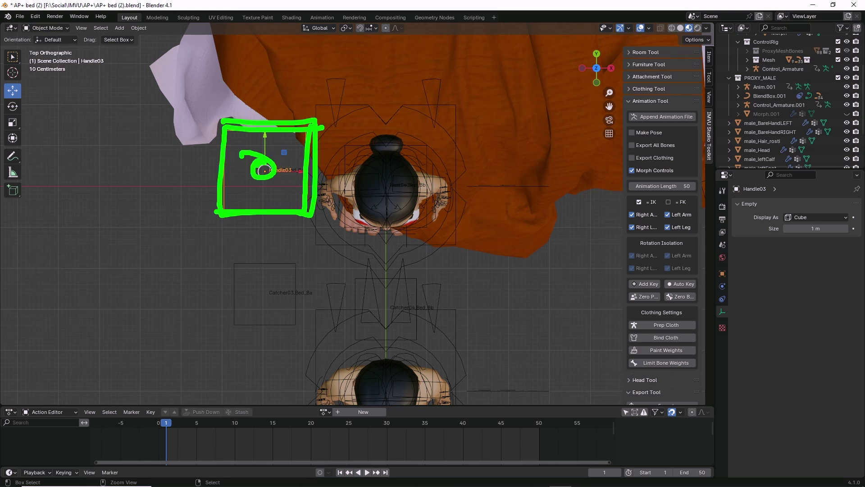
left_click_drag(270, 156, 261, 172)
mouse_move(391, 173)
left_mouse_down()
mouse_move(365, 181)
mouse_move(402, 168)
left_mouse_up()
left_click_drag(319, 184, 415, 191)
left_click(394, 202)
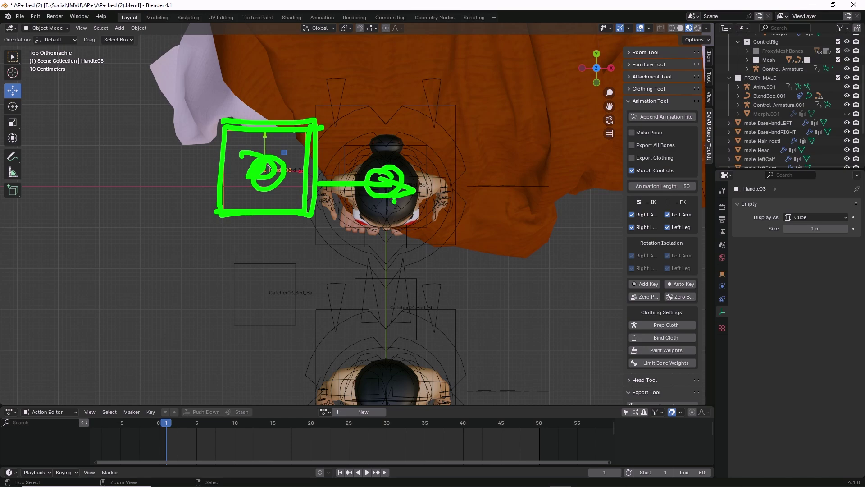
middle_click_drag(342, 191, 293, 211, "shift")
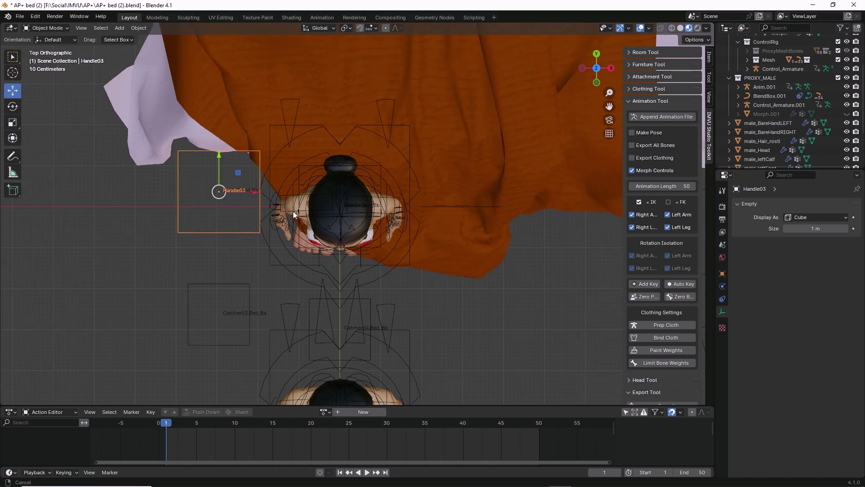
- Select the female avatar's Control_Armature and examine its origin at the feet
middle_click_drag(289, 245, 374, 250)
scroll(374, 250, "down", 2)
left_click(326, 106)
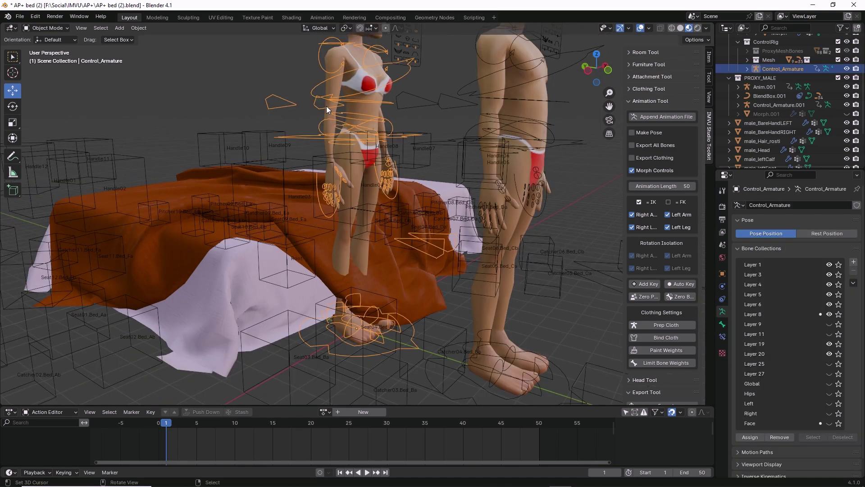
middle_click_drag(377, 203, 385, 244)
mouse_move(353, 297)
left_mouse_down()
mouse_move(469, 352)
mouse_move(346, 295)
left_mouse_up()
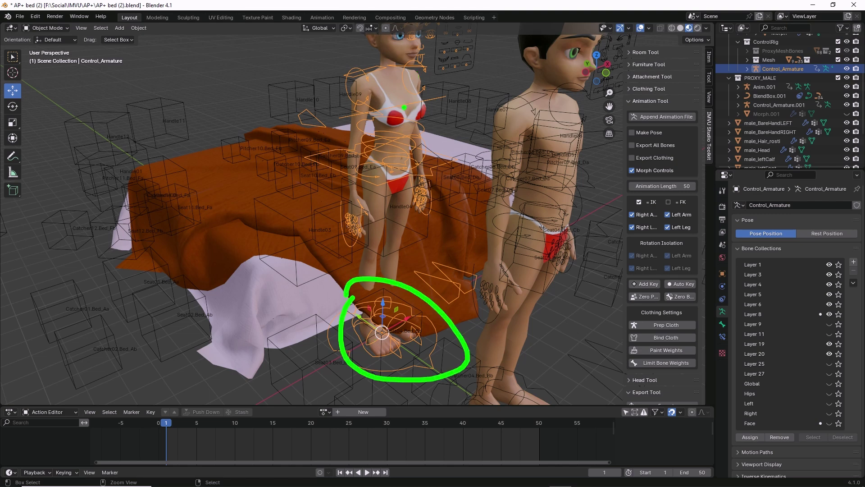
key("Escape")
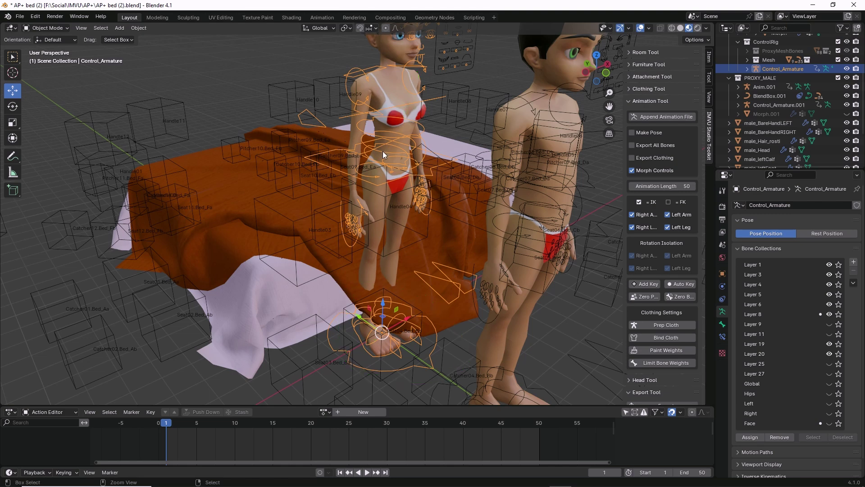
- Try moving the female rig's CTRL_COG bone in Pose Mode, cancel the move and return to Object Mode
key("ctrl+Tab")
left_click(327, 167)
key("g")
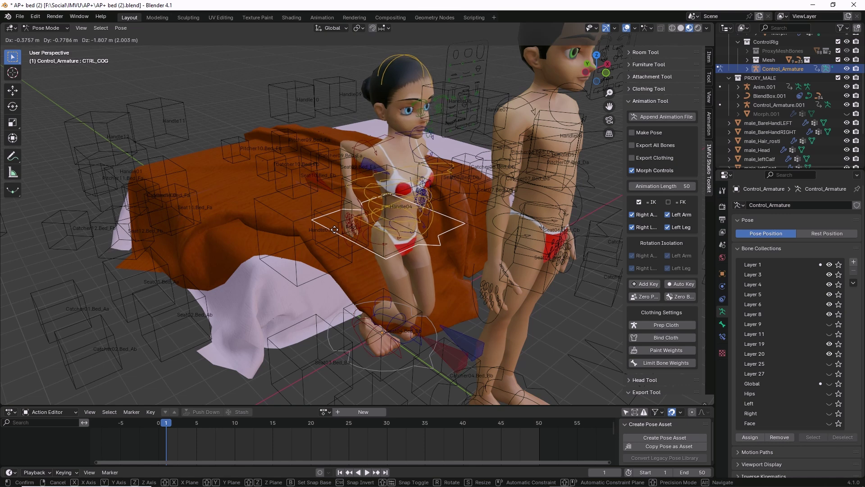
right_click(334, 229)
key("ctrl+Tab")
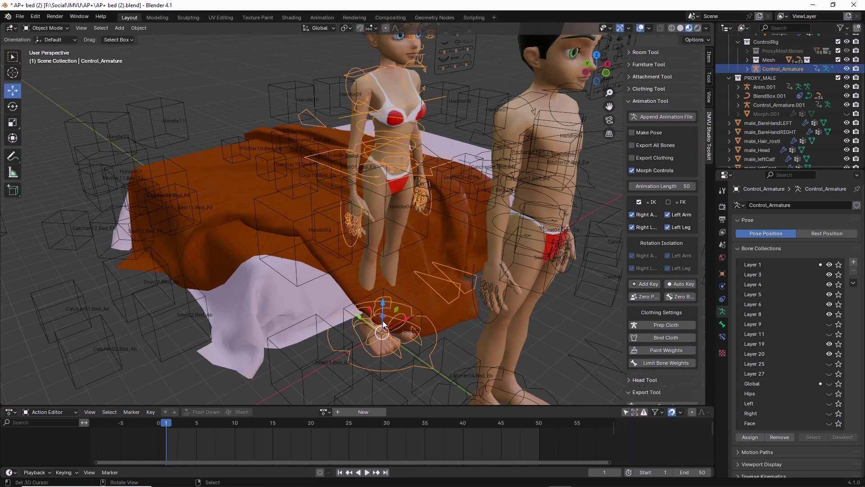
left_click_drag(376, 292, 357, 315)
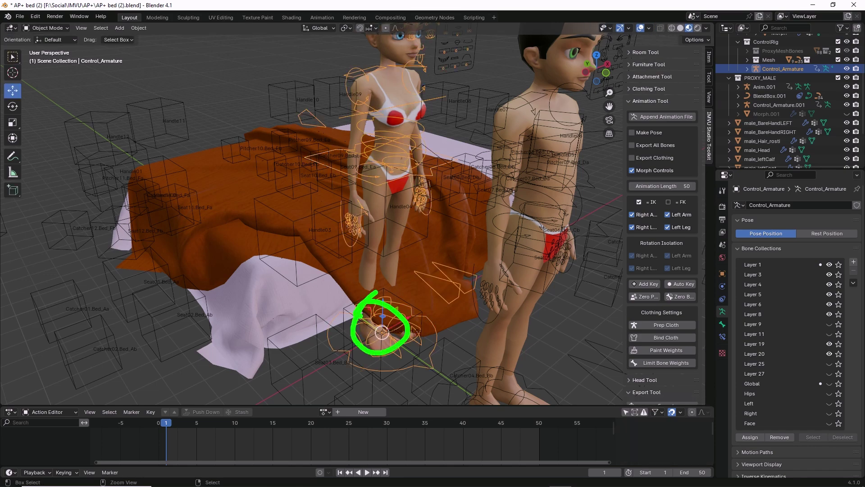
- Select the Root empty and view the bed from the top to locate the Bed_Fa seat
mouse_move(369, 310)
middle_mouse_down()
mouse_move(382, 289)
mouse_move(379, 304)
mouse_move(318, 305)
mouse_move(328, 291)
mouse_move(359, 294)
middle_mouse_up()
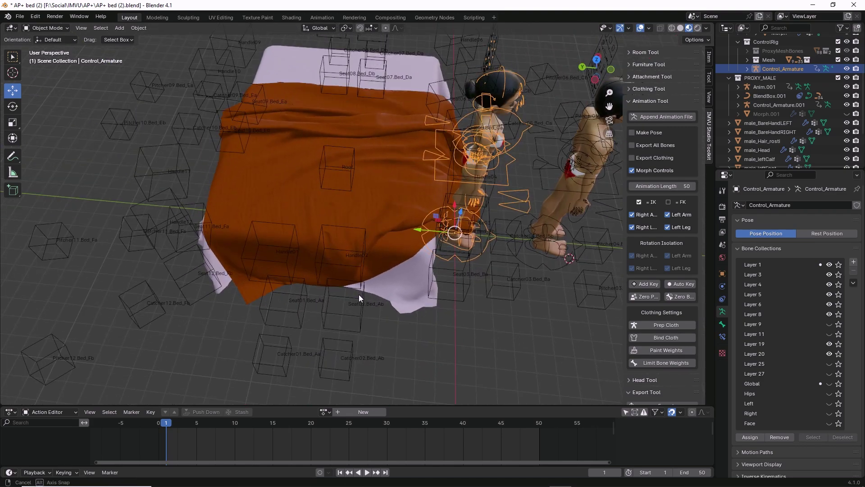
left_click(353, 154)
middle_click_drag(353, 162, 355, 213)
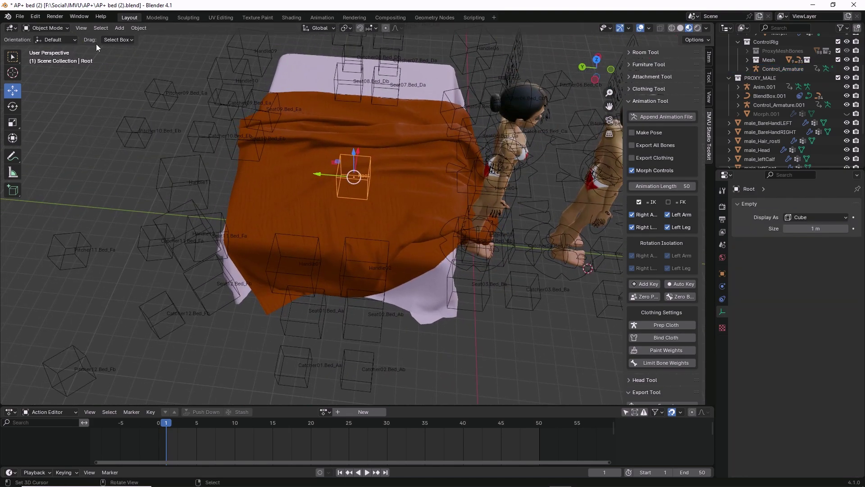
left_click(81, 27)
mouse_move(97, 146)
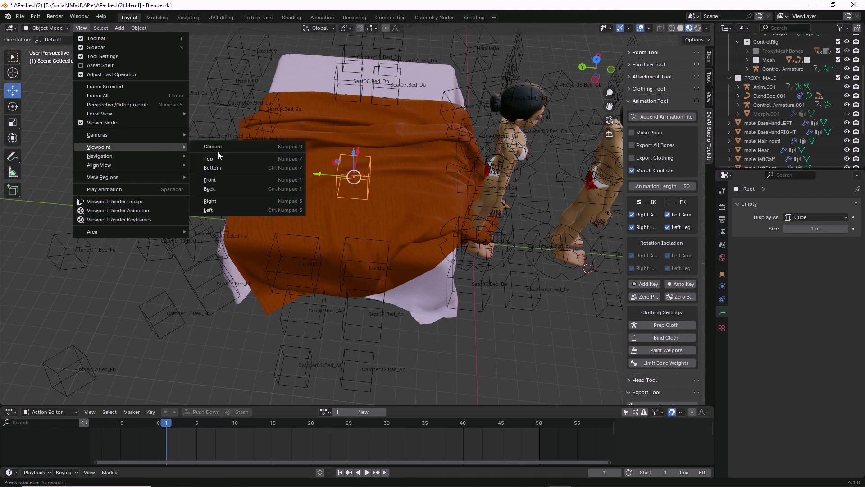
left_click(218, 159)
scroll(310, 268, "up", 2)
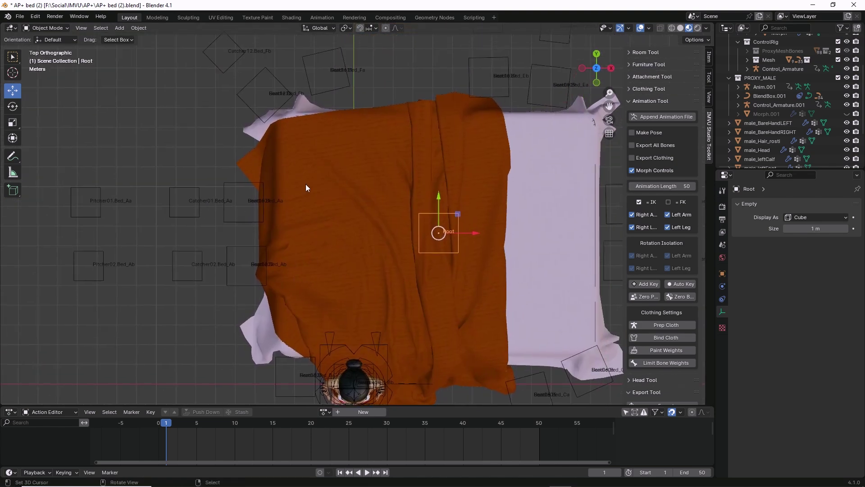
left_click_drag(322, 59, 294, 57)
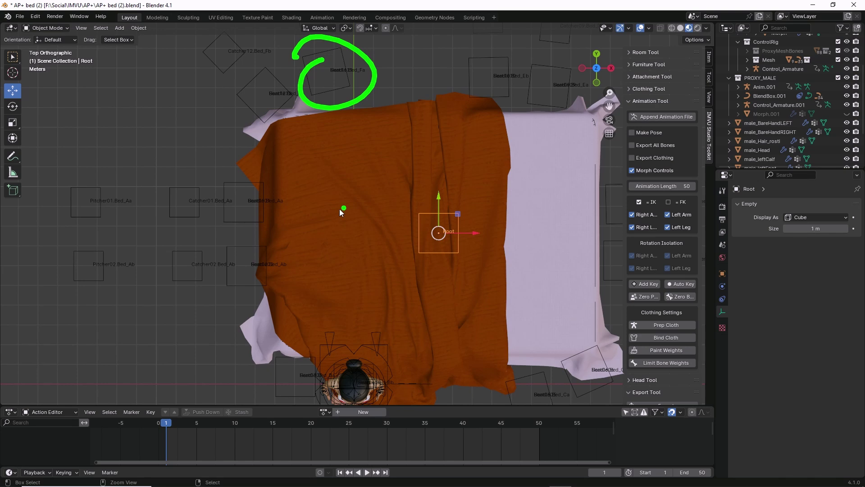
key("Escape")
- Try rotating and moving the Root empty to bring the Bed_Fa seat to the female avatar's feet
left_click(12, 106)
left_click_drag(427, 200, 444, 283)
middle_click_drag(508, 304, 364, 126, "shift")
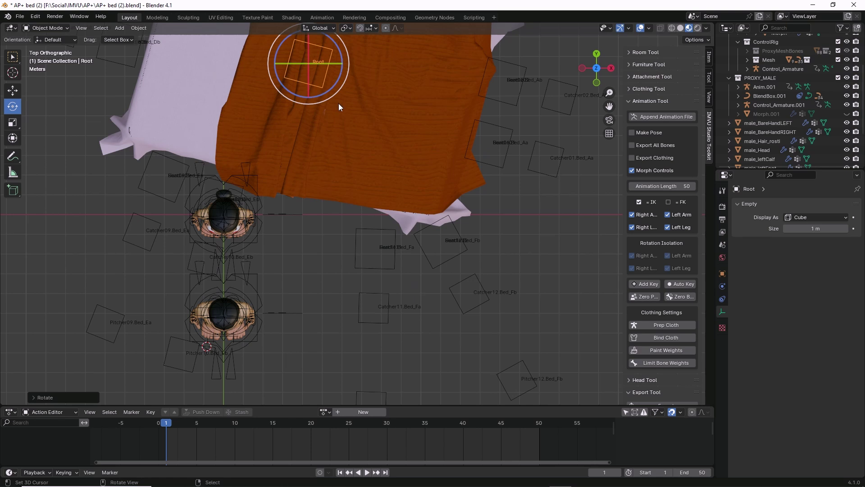
left_click_drag(337, 81, 339, 80)
middle_click_drag(296, 182, 315, 195, "shift")
left_click(16, 91)
middle_click_drag(291, 136, 325, 213, "shift")
left_click_drag(379, 135, 219, 105)
mouse_move(298, 245)
middle_mouse_down()
mouse_move(335, 285)
mouse_move(270, 229)
mouse_move(292, 286)
mouse_move(308, 278)
middle_mouse_up()
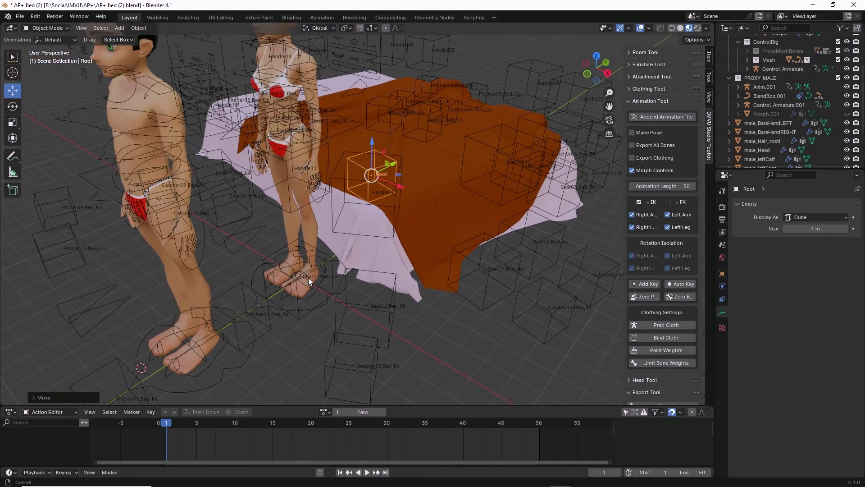
key("ctrl+2")
left_click_drag(290, 244, 289, 284)
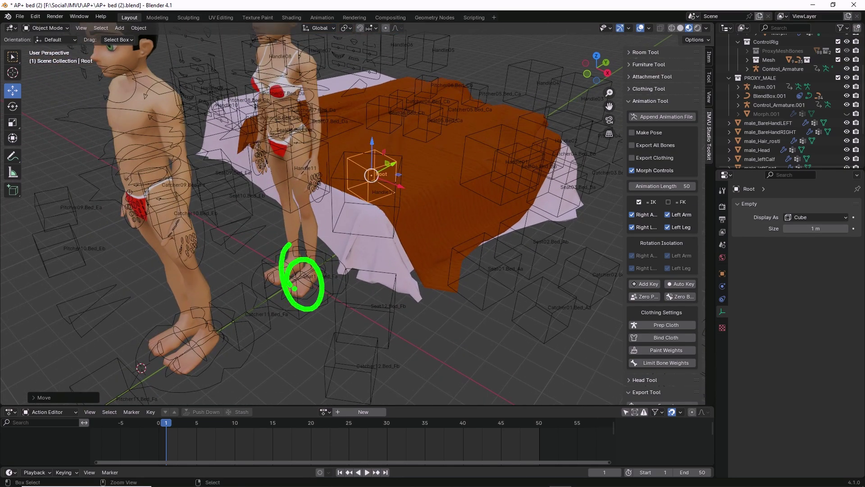
key("Escape")
- Examine from several angles how the repositioned Root, bed and surrounding empties sit relative to the two stationary avatars
mouse_move(294, 285)
middle_mouse_down()
mouse_move(359, 201)
mouse_move(414, 248)
mouse_move(367, 258)
mouse_move(457, 271)
mouse_move(361, 247)
mouse_move(453, 256)
mouse_move(391, 218)
middle_mouse_up()
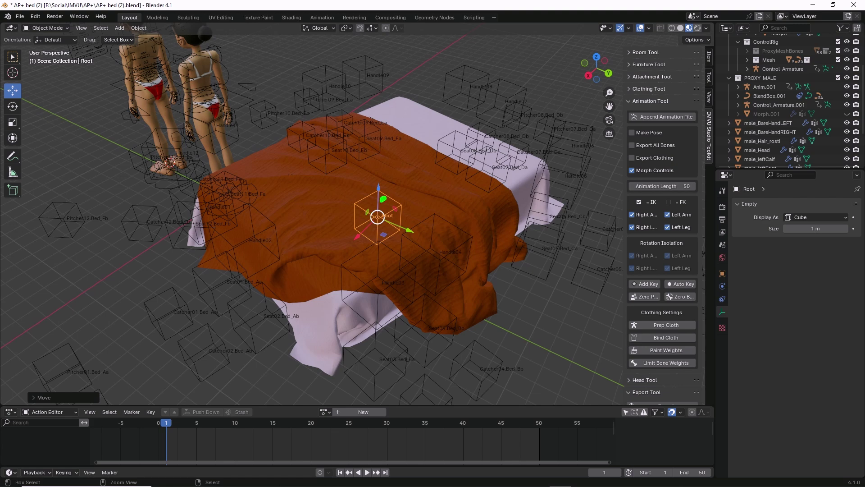
left_click_drag(385, 198, 366, 221)
left_click(393, 216)
mouse_move(390, 76)
left_mouse_down()
mouse_move(347, 98)
mouse_move(471, 182)
mouse_move(188, 345)
mouse_move(185, 237)
left_mouse_up()
mouse_move(295, 172)
left_mouse_down()
mouse_move(341, 203)
mouse_move(310, 195)
left_mouse_up()
mouse_move(357, 138)
left_mouse_down()
mouse_move(320, 151)
mouse_move(361, 142)
left_mouse_up()
key("Escape")
key("ctrl+2")
left_click_drag(375, 202, 358, 209)
key("Escape")
mouse_move(358, 231)
middle_mouse_down()
mouse_move(379, 245)
mouse_move(341, 249)
mouse_move(365, 232)
mouse_move(337, 230)
middle_mouse_up()
key("ctrl+2")
left_click_drag(317, 209, 314, 229)
left_click_drag(308, 191, 334, 273)
left_click_drag(363, 226, 278, 246)
key("Escape")
mouse_move(352, 255)
middle_mouse_down()
mouse_move(378, 225)
mouse_move(363, 231)
mouse_move(355, 201)
mouse_move(345, 236)
mouse_move(364, 253)
middle_mouse_up()
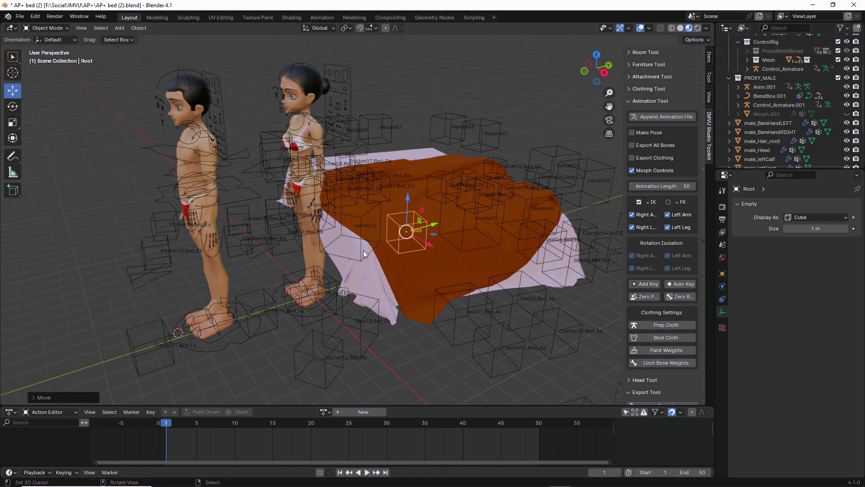
- Undo the moves and rotations applied to the Root empty
left_click(35, 16)
left_click(46, 27)
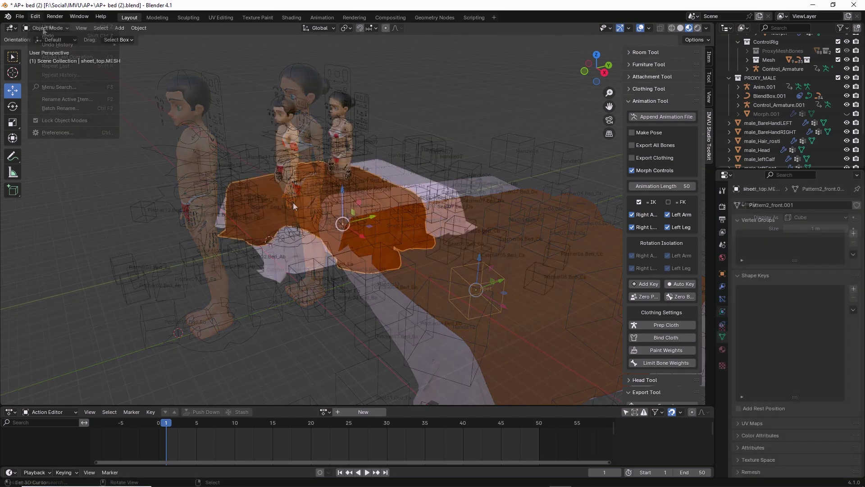
scroll(291, 204, "up", 1)
middle_click_drag(291, 203, 290, 221)
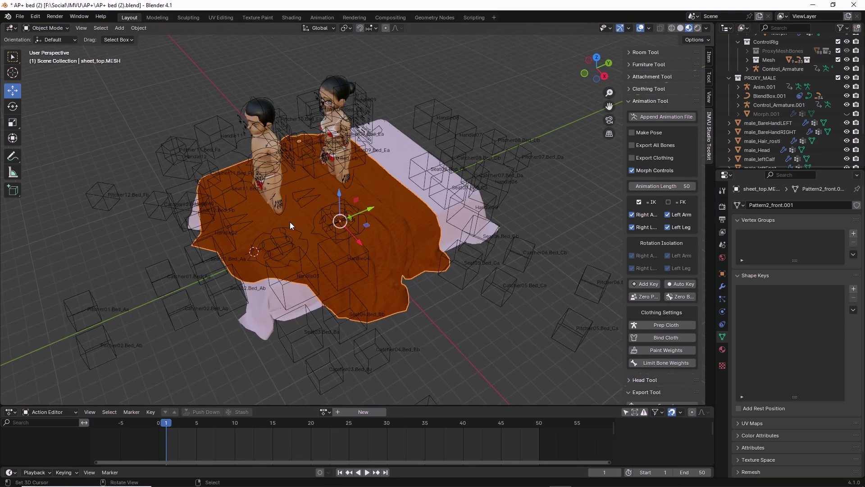
- Select the female avatar's Control_Armature in Object Mode
left_click(319, 221)
middle_click_drag(318, 227, 320, 202)
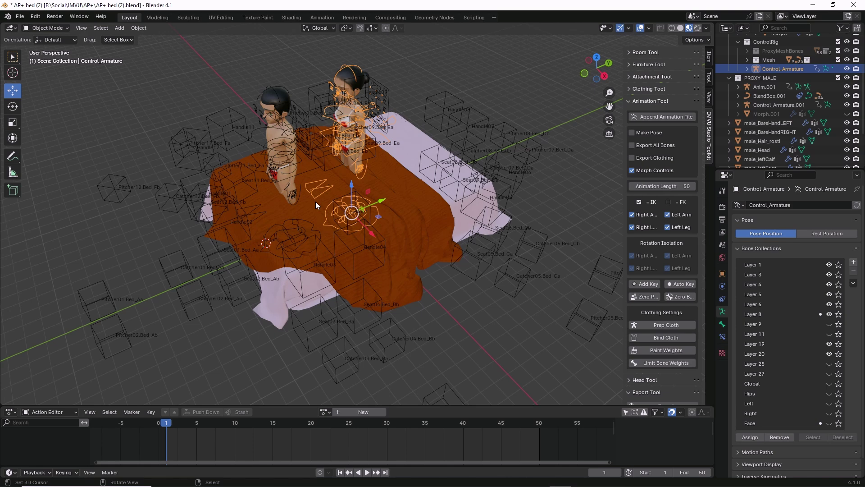
mouse_move(339, 199)
left_mouse_down()
mouse_move(366, 195)
mouse_move(357, 210)
left_mouse_up()
mouse_move(378, 67)
left_mouse_down()
mouse_move(366, 193)
mouse_move(327, 220)
mouse_move(326, 109)
mouse_move(370, 58)
mouse_move(299, 194)
mouse_move(381, 73)
mouse_move(351, 68)
left_mouse_up()
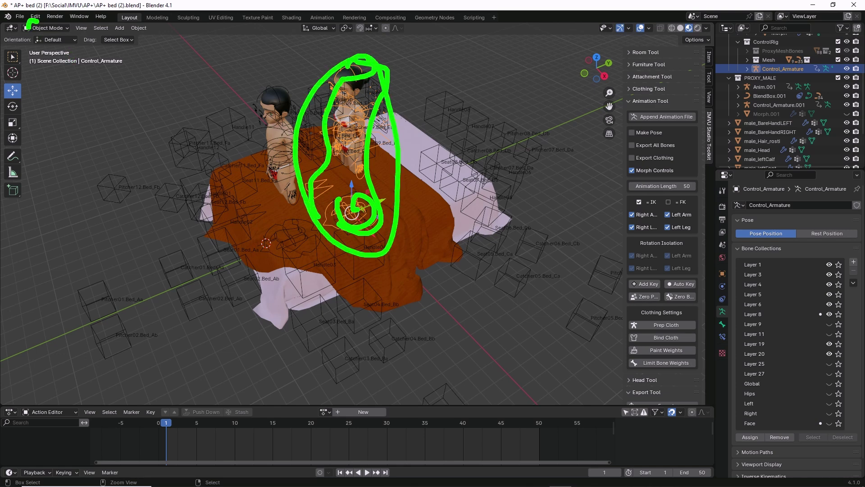
left_click_drag(33, 21, 44, 19)
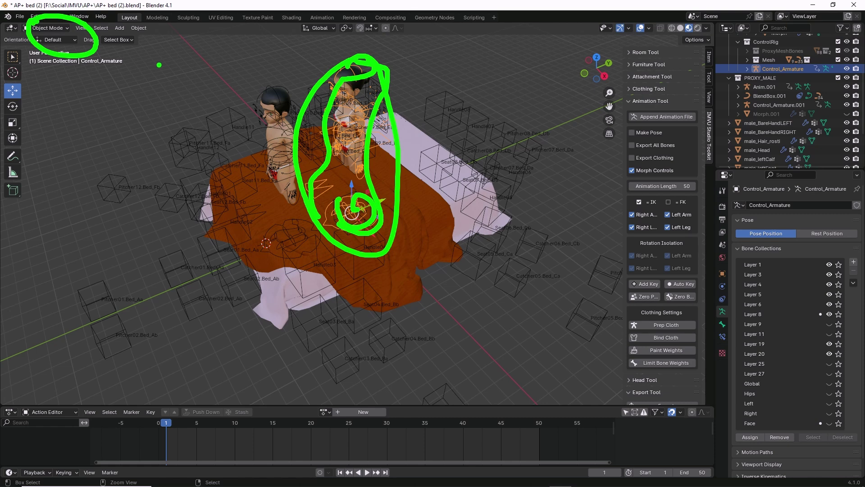
key("Escape")
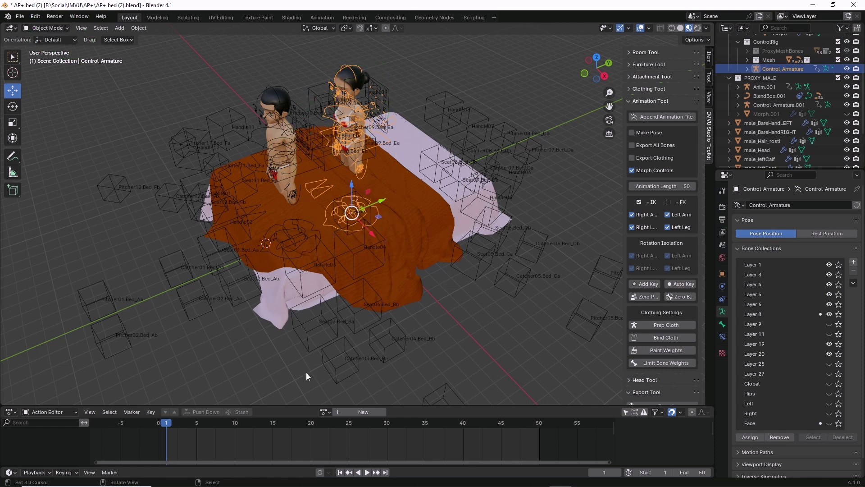
mouse_move(168, 403)
left_mouse_down()
mouse_move(143, 440)
mouse_move(202, 432)
mouse_move(197, 424)
left_mouse_up()
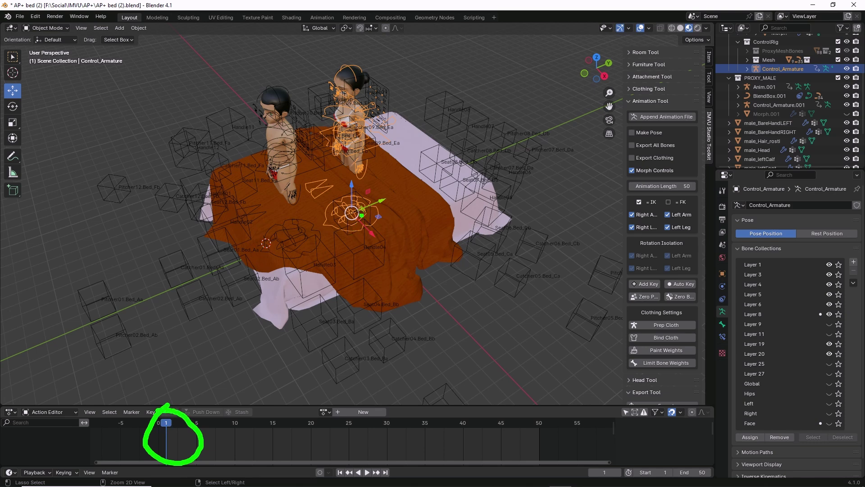
mouse_move(307, 198)
left_mouse_down()
mouse_move(335, 264)
mouse_move(332, 205)
mouse_move(338, 281)
mouse_move(330, 296)
left_mouse_up()
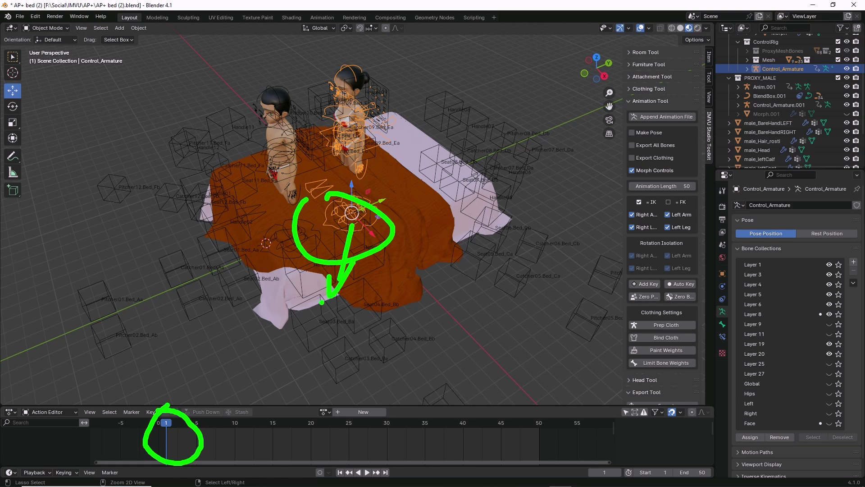
mouse_move(347, 61)
left_mouse_down()
mouse_move(311, 109)
mouse_move(390, 223)
mouse_move(349, 51)
left_mouse_up()
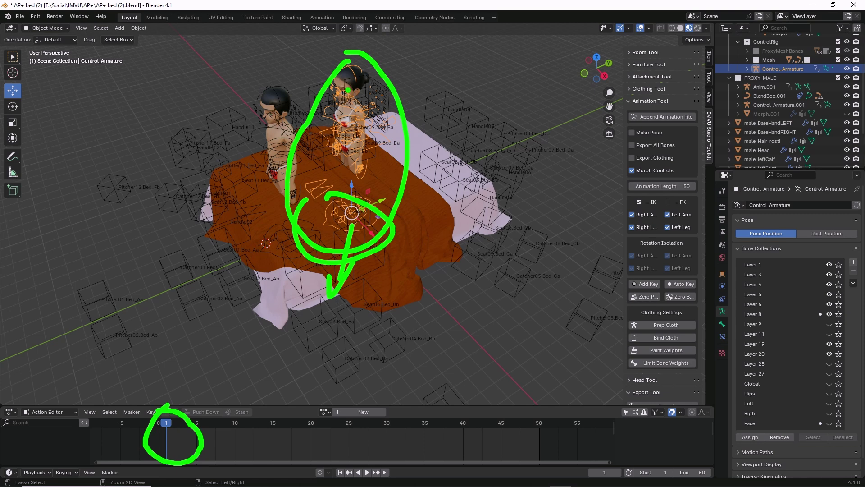
key("Escape")
- Add the Seat05.Bed_Ca empty to the Control_Armature selection as the active object
middle_click_drag(279, 176, 278, 179)
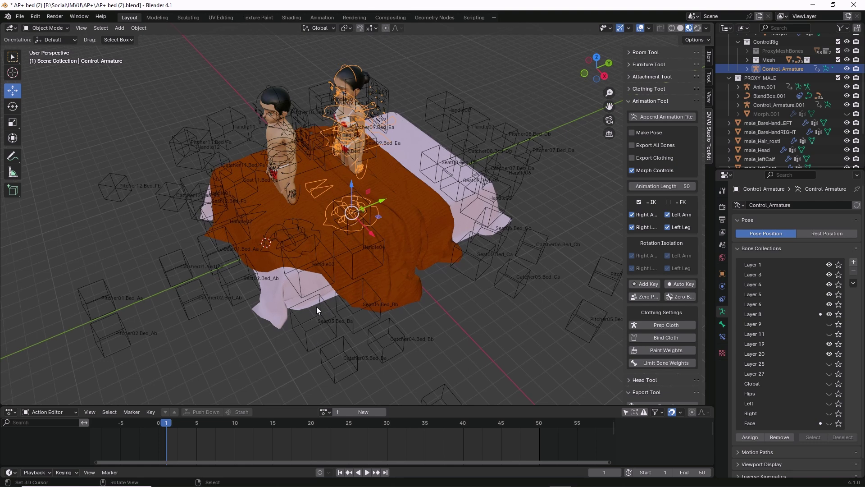
scroll(287, 296, "up", 2)
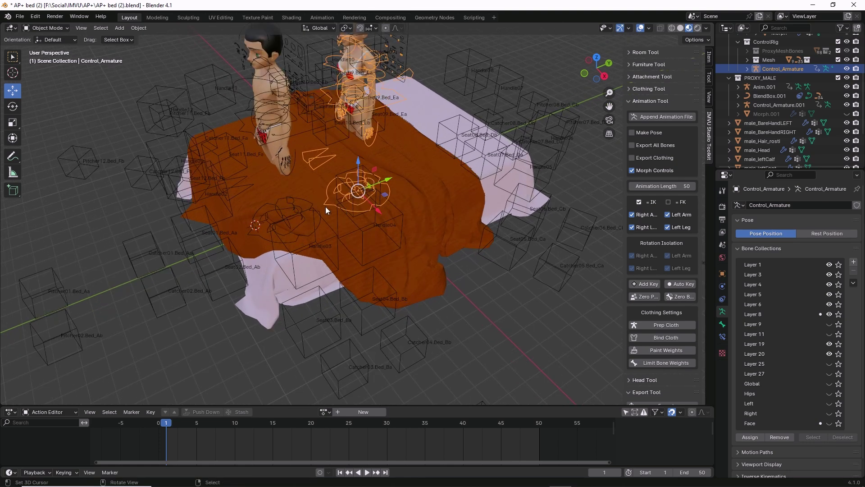
left_click(327, 204)
left_click(326, 201)
mouse_move(363, 291)
middle_mouse_down()
mouse_move(377, 304)
mouse_move(262, 288)
mouse_move(355, 294)
middle_mouse_up()
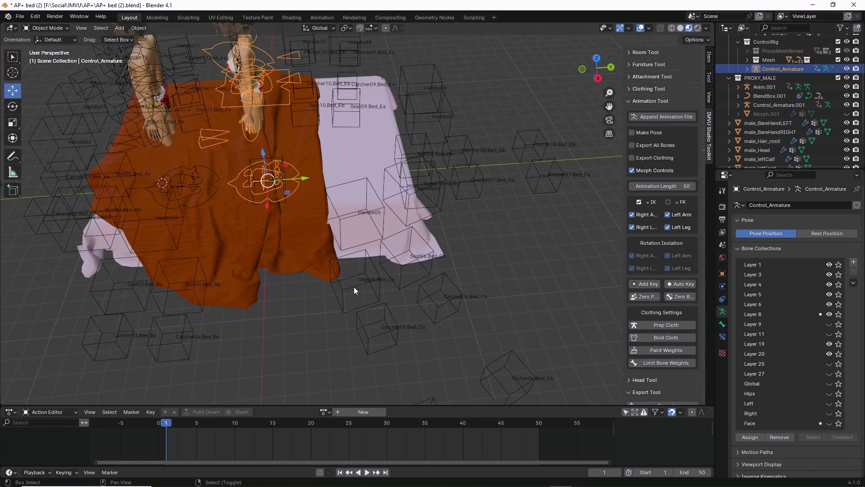
left_click(353, 286, "shift")
middle_click_drag(353, 286, 334, 284)
key("ctrl+2")
mouse_move(266, 60)
left_mouse_down()
mouse_move(247, 202)
mouse_move(218, 98)
left_mouse_up()
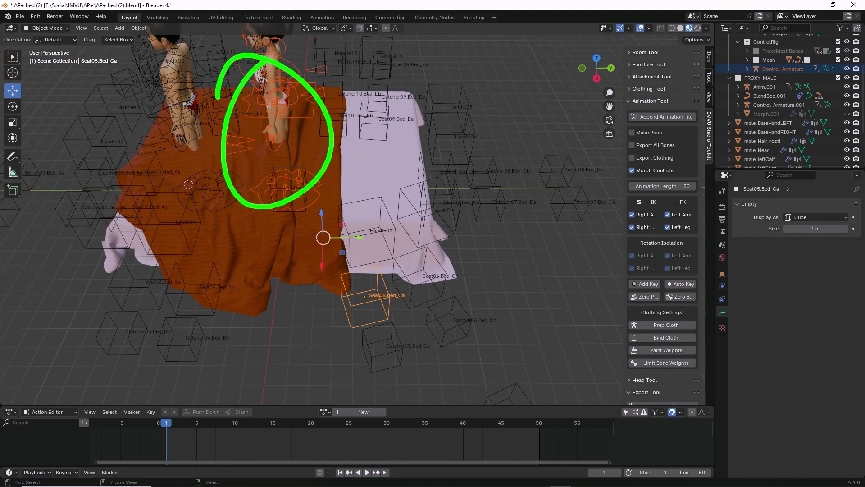
left_click_drag(335, 263, 402, 301)
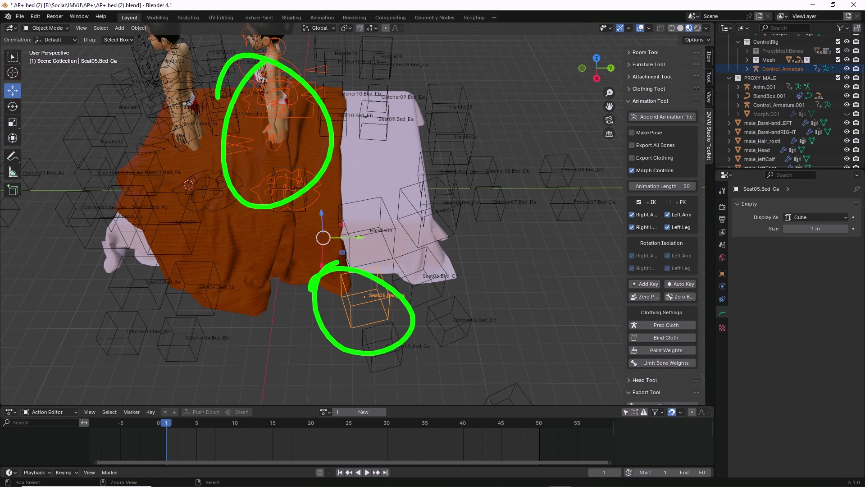
key("Escape")
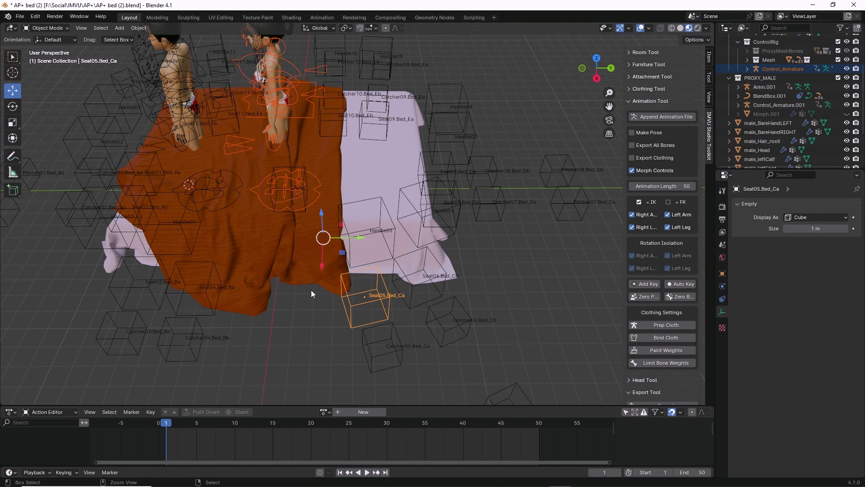
left_click(141, 28)
mouse_move(171, 87)
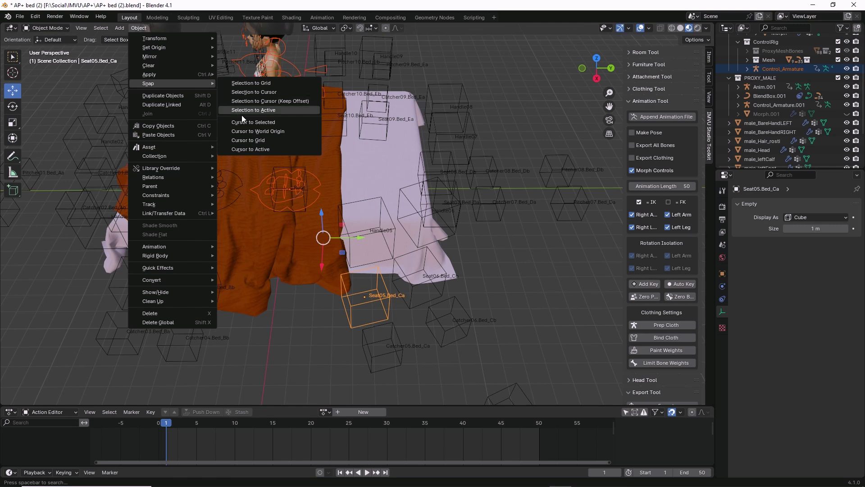
left_click_drag(225, 116, 263, 118)
left_click_drag(144, 92, 163, 93)
left_click_drag(128, 35, 143, 49)
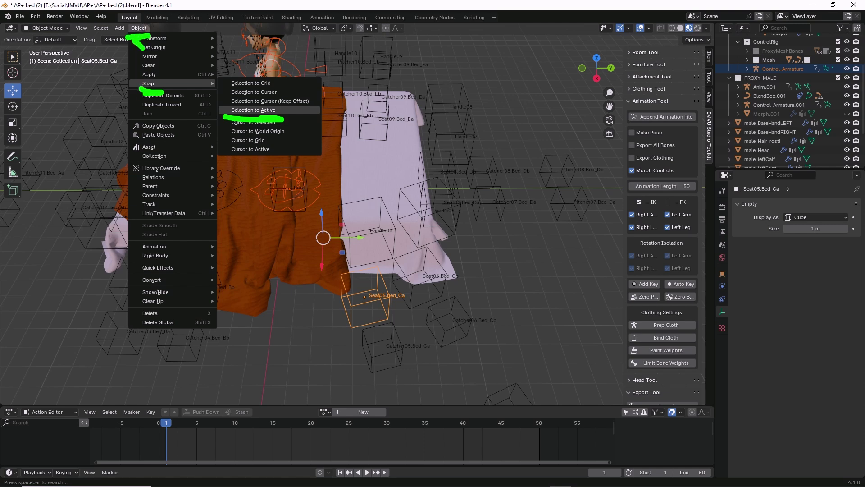
left_click(286, 136)
key("Escape")
left_click(317, 177)
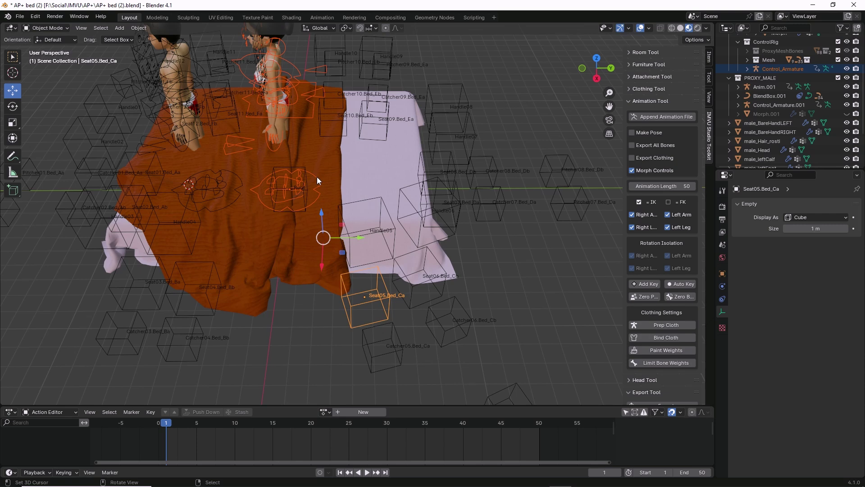
left_click(287, 194)
mouse_move(281, 168)
left_mouse_down()
mouse_move(289, 215)
mouse_move(269, 178)
mouse_move(360, 289)
mouse_move(367, 269)
left_mouse_up()
key("Escape")
- Snap the female avatar's Control_Armature to the active Seat05.Bed_Ca empty
left_click(138, 28)
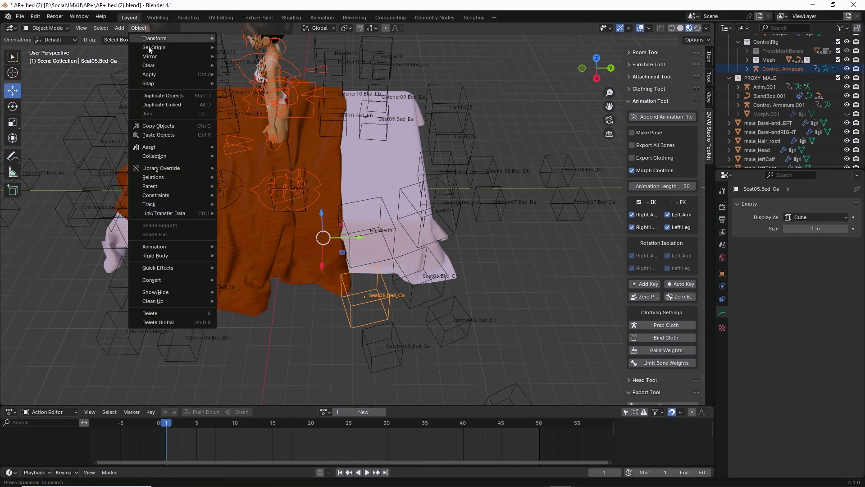
mouse_move(145, 82)
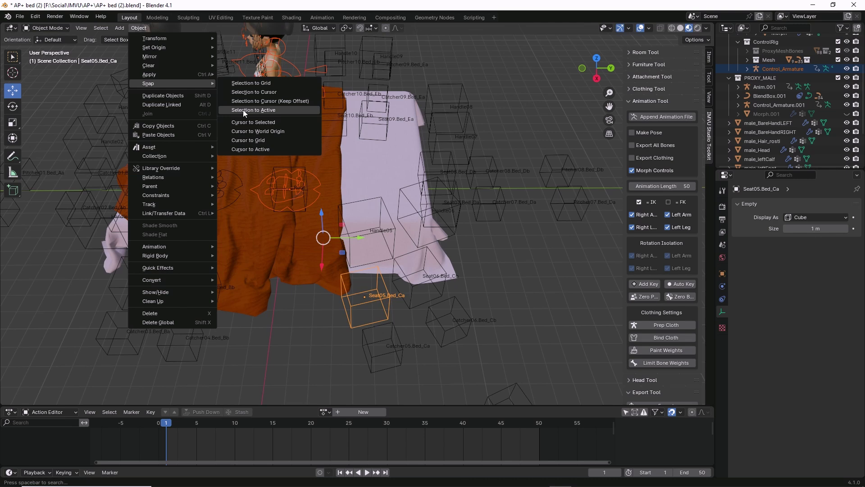
left_click(242, 109)
mouse_move(306, 241)
middle_mouse_down("shift")
mouse_move(280, 212)
mouse_move(311, 225)
middle_mouse_up("shift")
scroll(282, 210, "up", 2)
- Rotate only the Control_Armature about 110° around the global Z axis so the female avatar faces away from the bed at Seat05.Bed_Ca
left_click(12, 107)
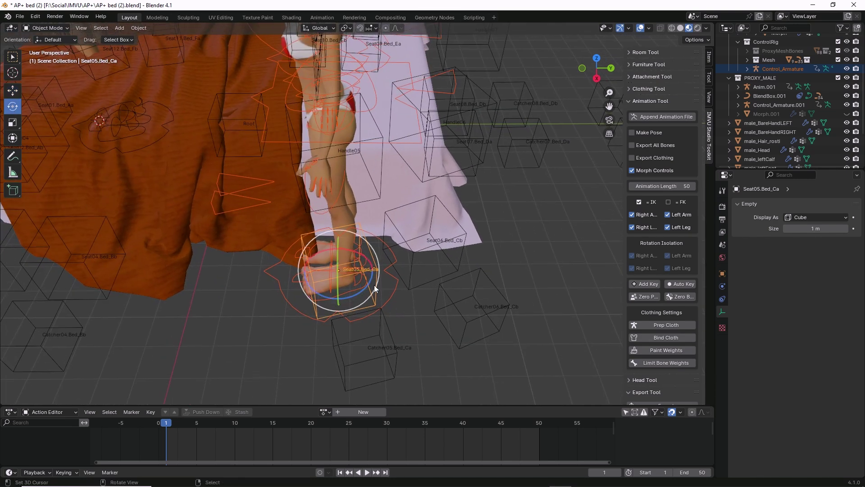
left_click(300, 311)
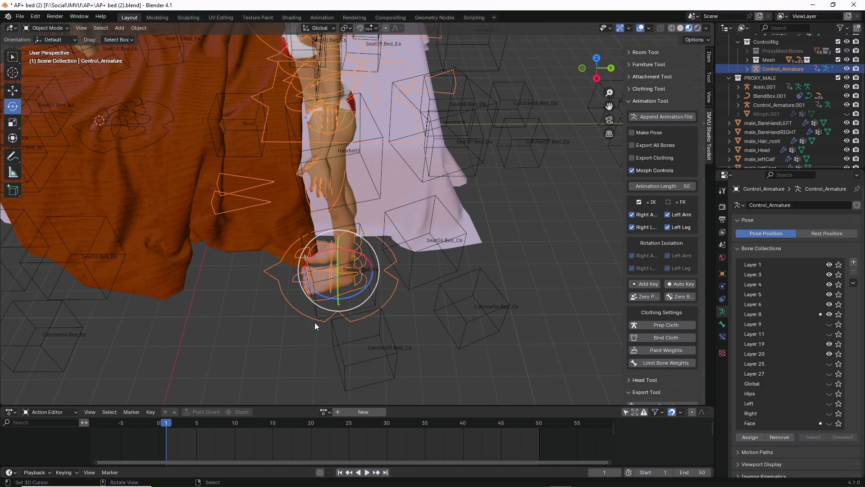
left_click_drag(323, 297, 379, 273)
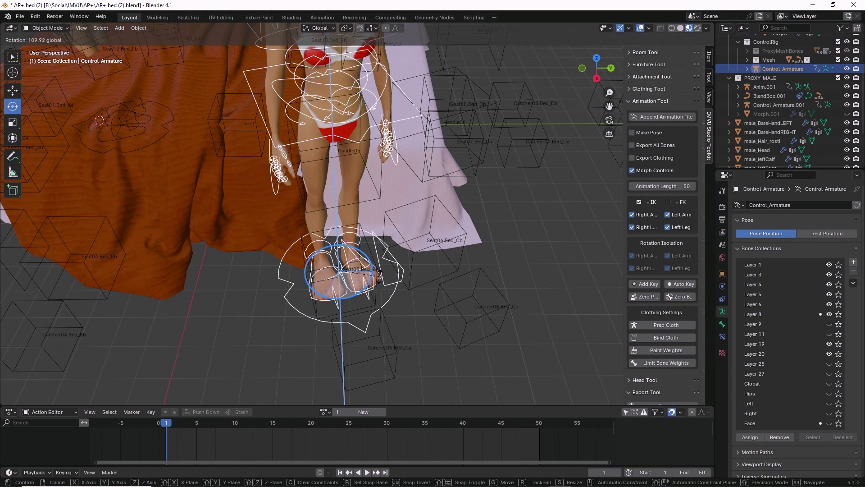
mouse_move(378, 274)
left_mouse_down()
mouse_move(389, 264)
mouse_move(380, 285)
left_mouse_up()
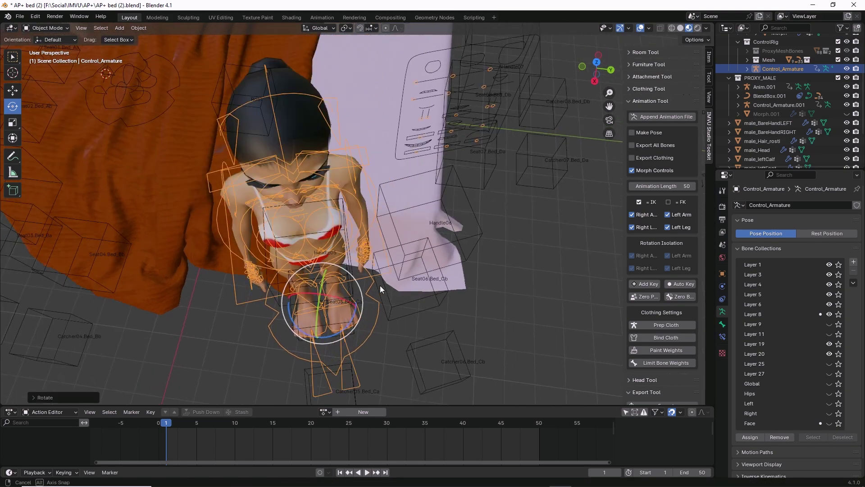
middle_click_drag(380, 285, 360, 289)
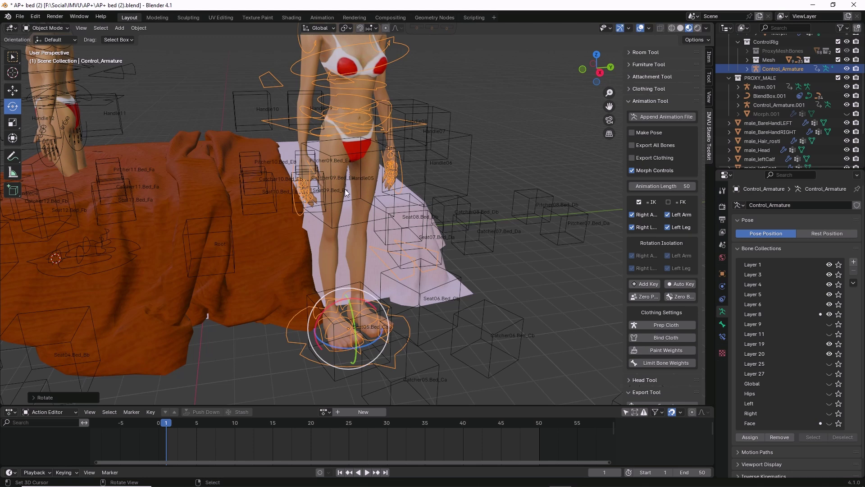
- Try moving the female avatar's CTRL_COG control in Pose Mode and return to Object Mode
key("ctrl+Tab")
left_click(326, 140)
key("g")
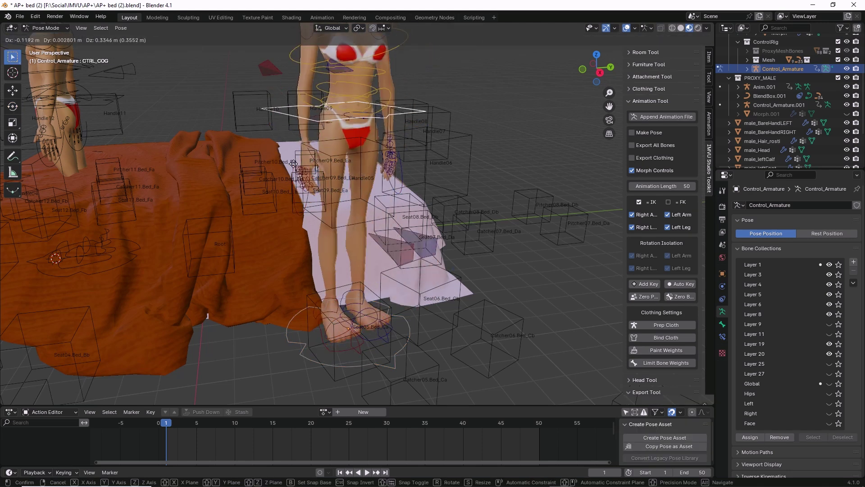
key("Escape")
key("ctrl+2")
mouse_move(321, 301)
left_mouse_down()
mouse_move(374, 330)
mouse_move(302, 329)
left_mouse_up()
left_click_drag(358, 317, 322, 259)
left_click_drag(297, 268, 321, 245)
key("Escape")
mouse_move(372, 269)
middle_mouse_down()
mouse_move(347, 275)
mouse_move(248, 224)
middle_mouse_up()
left_click(53, 26)
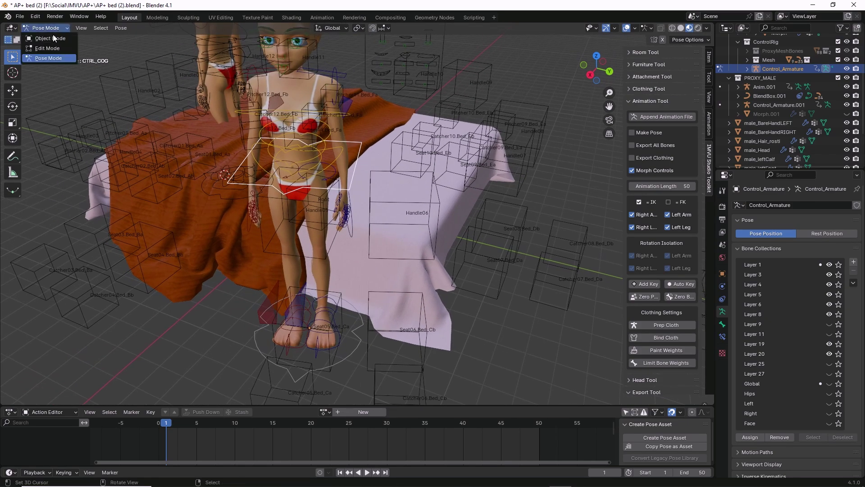
left_click(52, 38)
- Add the Seat11.Bed_Fa empty to the selection as the active object and snap the Control_Armature to it
middle_click_drag(318, 325, 338, 299)
middle_click_drag(386, 336, 242, 352)
left_click(254, 342)
mouse_move(324, 268)
middle_mouse_down()
mouse_move(362, 269)
mouse_move(323, 270)
middle_mouse_up()
middle_click_drag(256, 305, 292, 316)
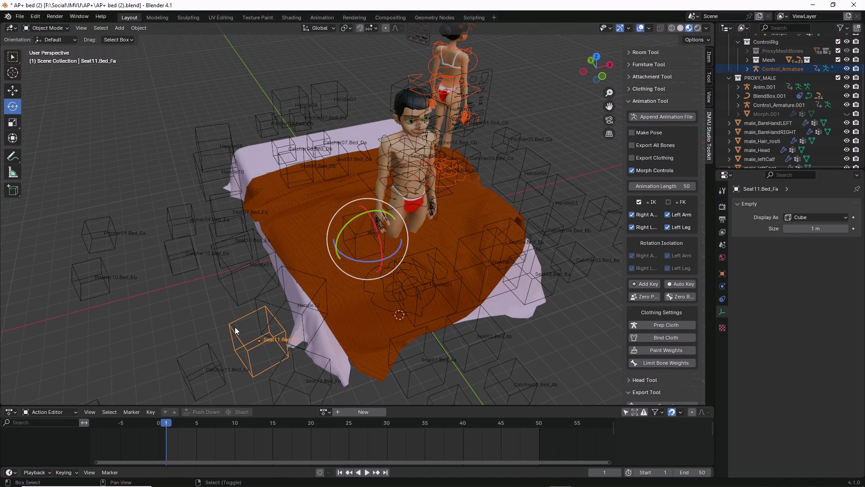
middle_click_drag(232, 334, 261, 316, "shift")
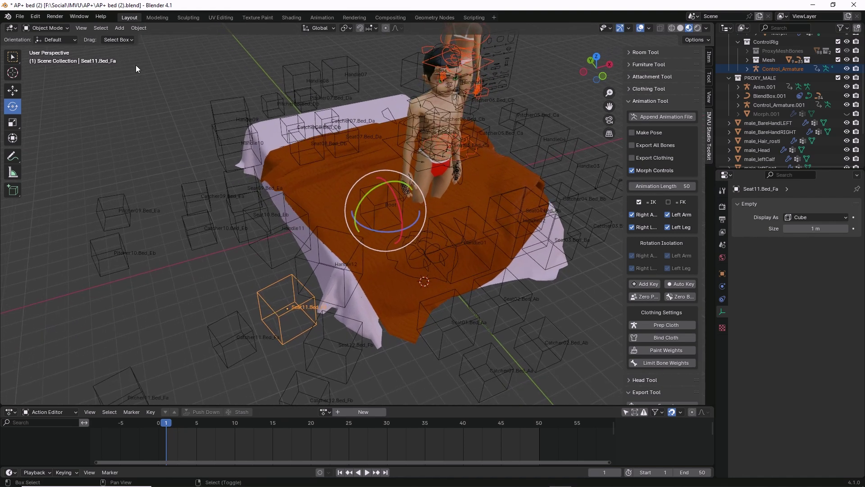
left_click(139, 28)
mouse_move(163, 85)
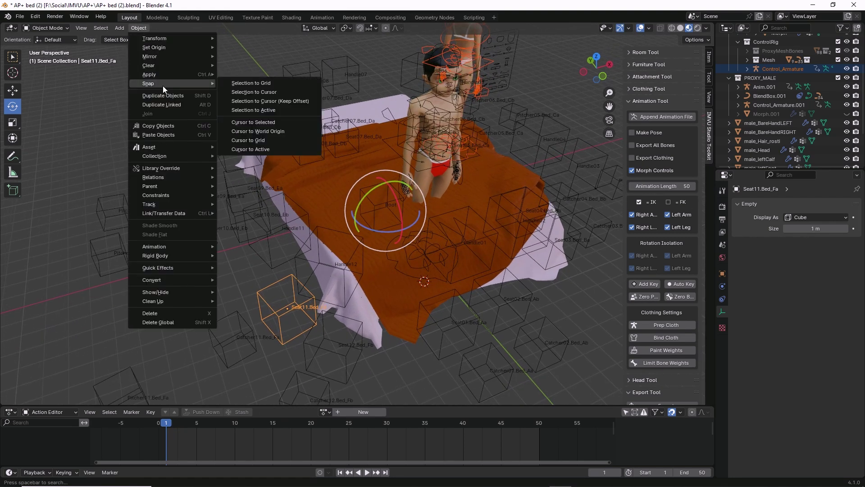
left_click(252, 112)
scroll(280, 325, "up", 6)
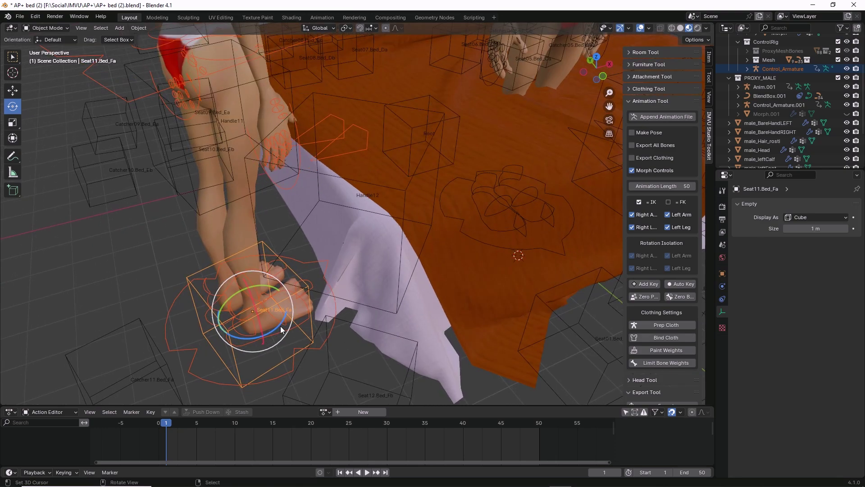
- Rotate only the Control_Armature around the global Z axis so the female avatar faces away from the bed at Seat11.Bed_Fa
left_click(269, 380)
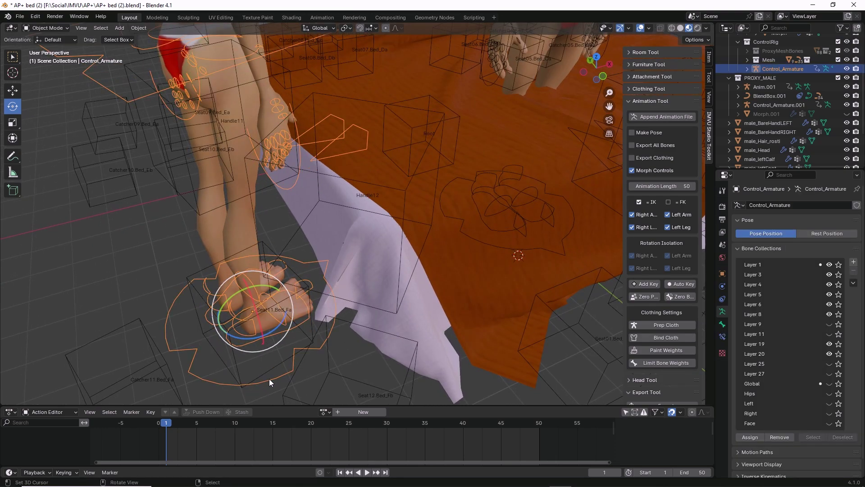
left_click_drag(275, 326, 219, 282)
middle_click_drag(287, 320, 344, 317)
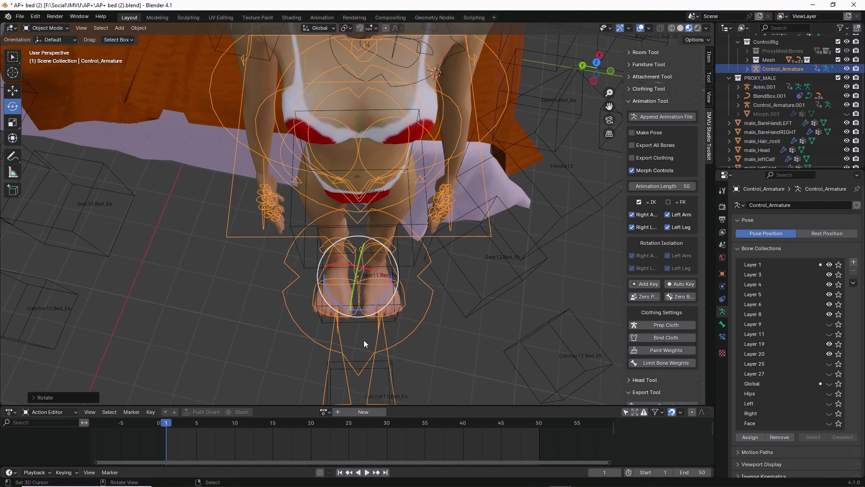
left_click_drag(364, 307, 366, 309)
- Fine-tune the Control_Armature's rotation in the top view to match the orientation of the Seat11.Bed_Fa cube
left_click(83, 29)
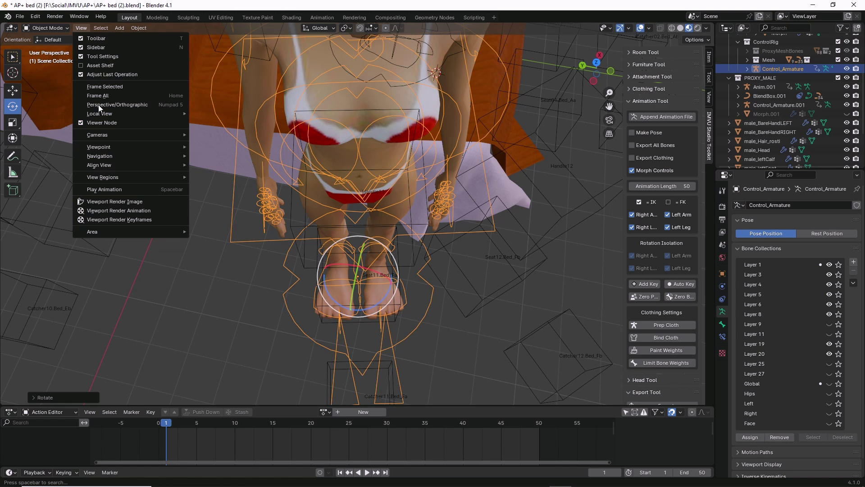
mouse_move(101, 146)
left_click(208, 156)
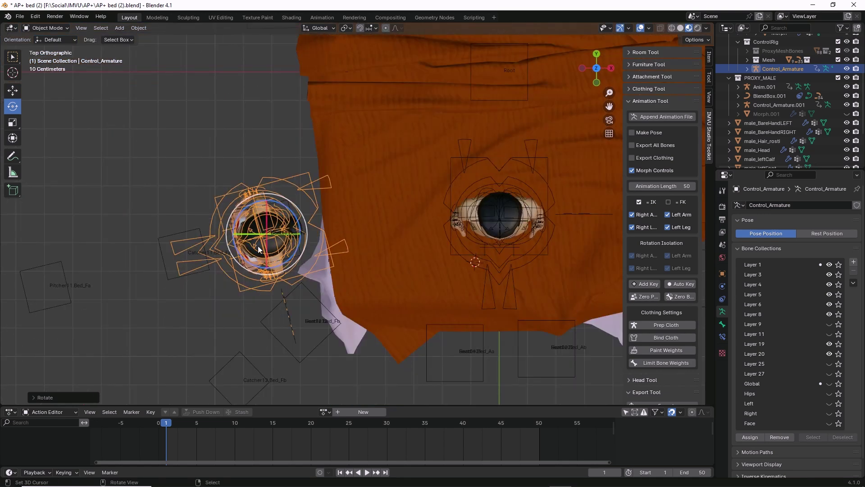
scroll(259, 247, "up", 3)
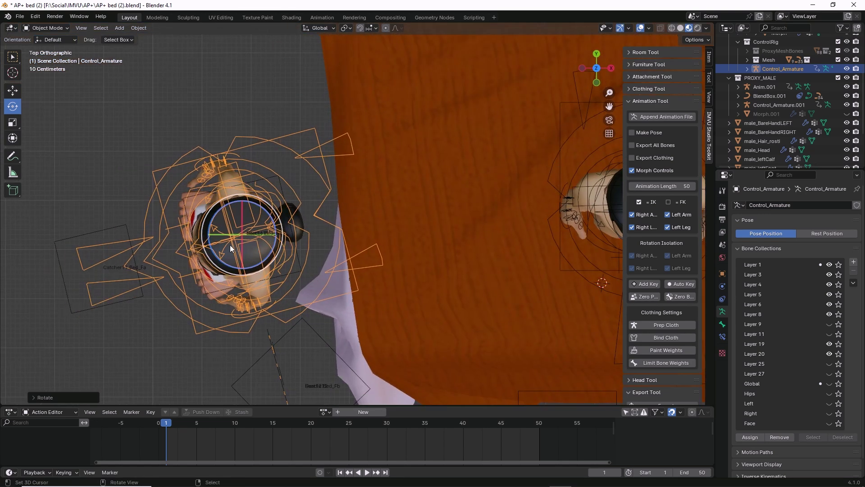
middle_click_drag(221, 239, 254, 212, "shift")
scroll(254, 212, "up", 1)
key("ctrl+2")
mouse_move(195, 152)
left_mouse_down()
mouse_move(325, 121)
mouse_move(333, 261)
mouse_move(215, 277)
mouse_move(187, 158)
left_mouse_up()
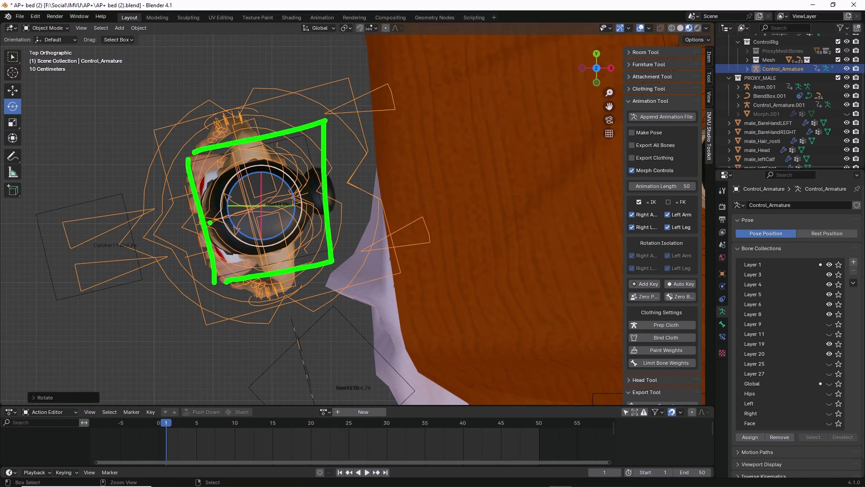
key("Escape")
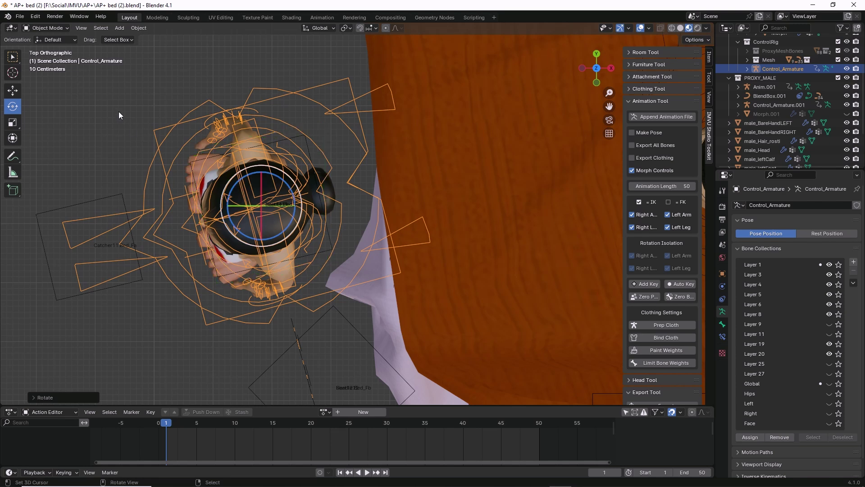
mouse_move(248, 236)
left_mouse_down()
mouse_move(240, 234)
mouse_move(247, 239)
left_mouse_up()
scroll(311, 238, "down", 6)
middle_click_drag(318, 218, 236, 203)
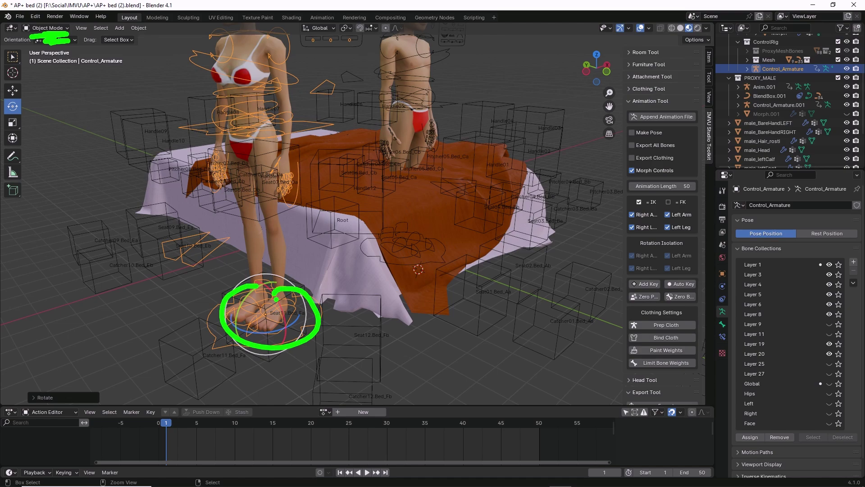
middle_click_drag(274, 299, 309, 261)
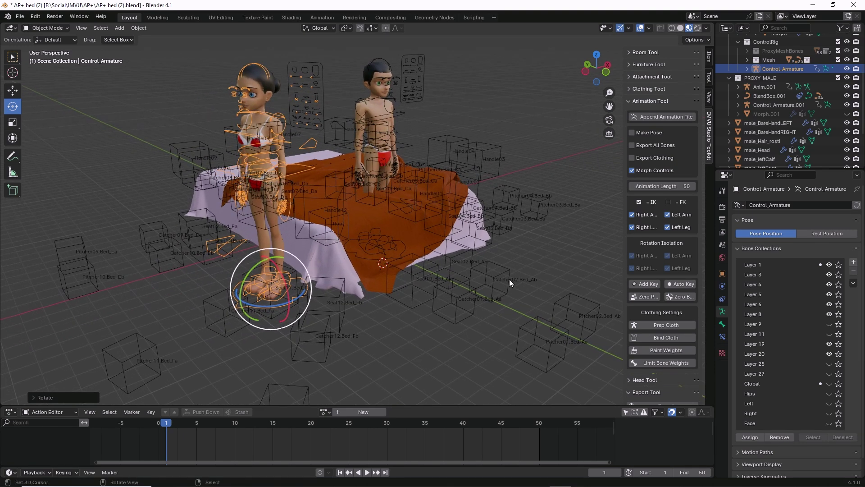
mouse_move(620, 123)
left_mouse_down()
mouse_move(620, 196)
mouse_move(602, 171)
left_mouse_up()
left_click_drag(643, 114, 661, 109)
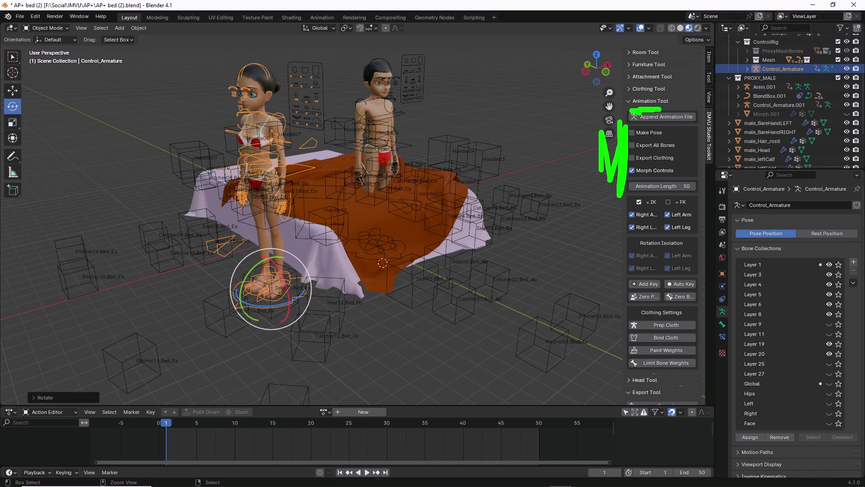